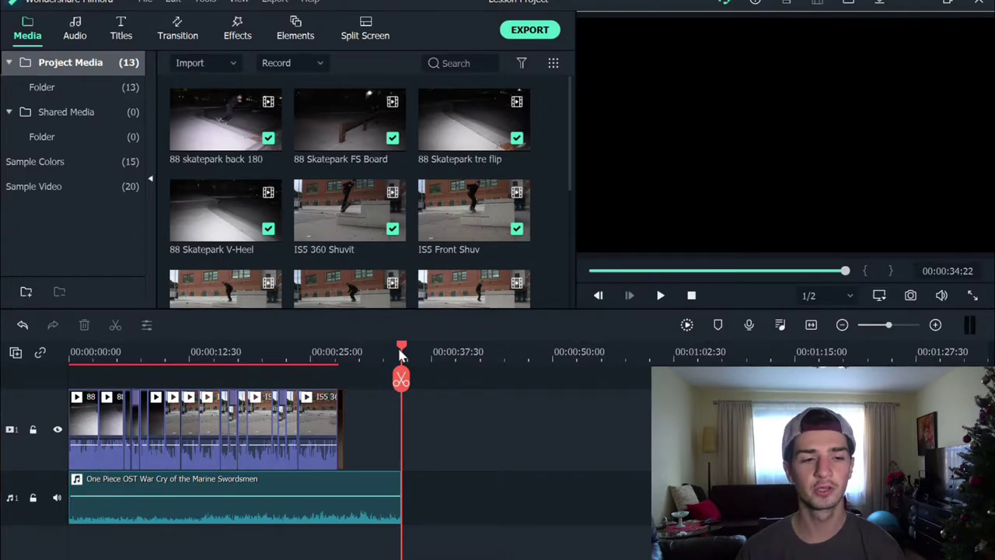
pyautogui.moveTo(401, 354); pyautogui.dragTo(115, 408)
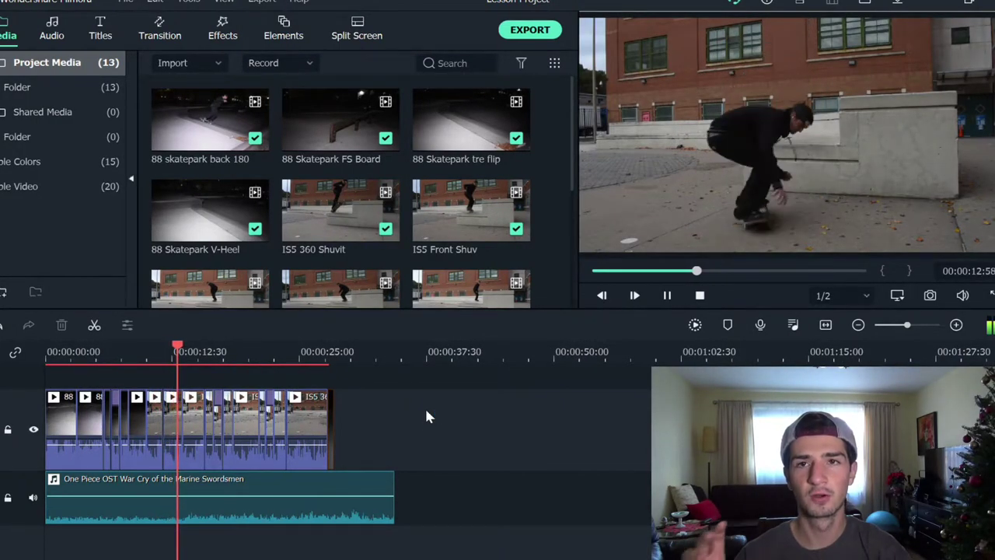
pyautogui.press('space')
pyautogui.moveTo(190, 348)
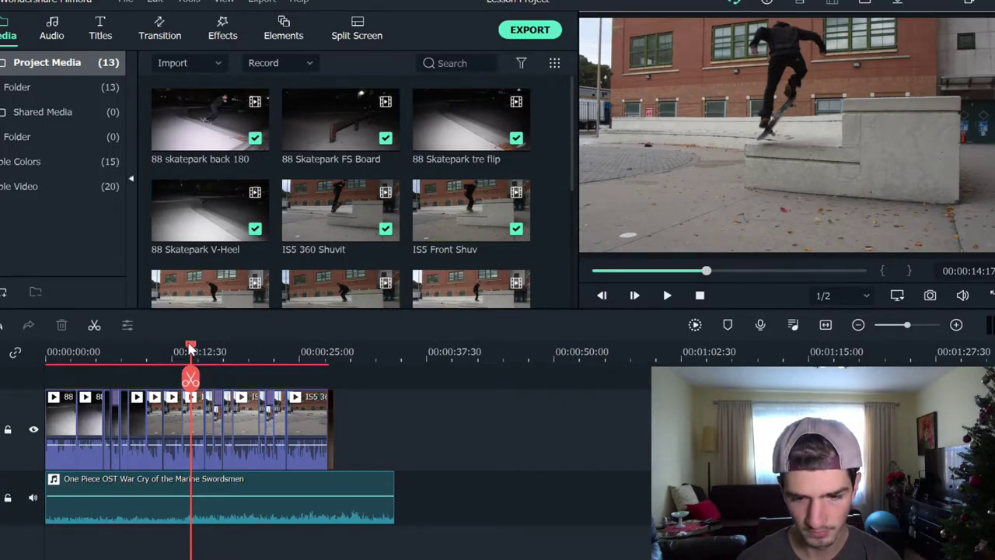
pyautogui.moveTo(189, 352)
pyautogui.mouseDown()
pyautogui.moveTo(163, 357)
pyautogui.moveTo(186, 361)
pyautogui.mouseUp()
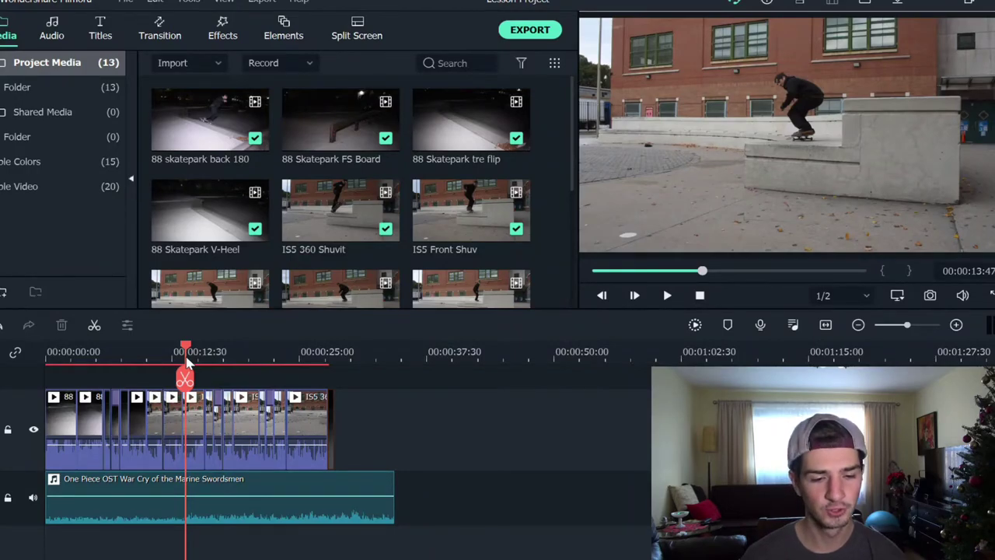
pyautogui.moveTo(185, 353); pyautogui.dragTo(150, 360)
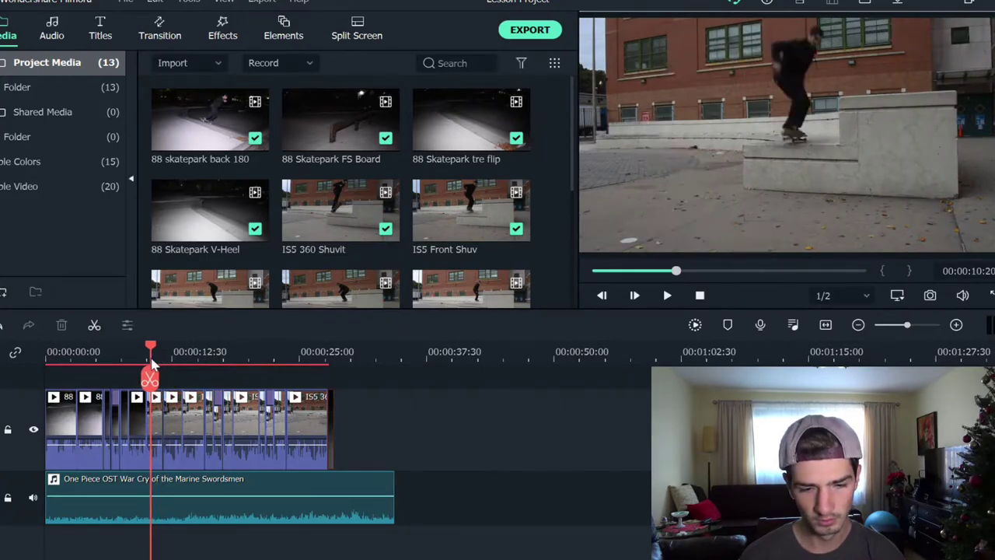
# Open the IS5 Front Shuv clip's Color settings and expand White Balance and Color Enhancement
pyautogui.click(161, 422)
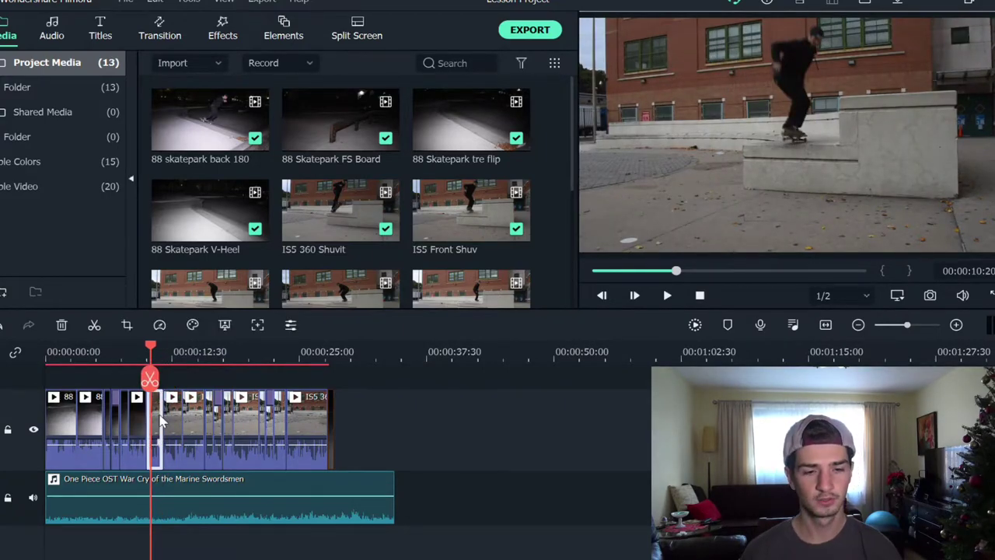
pyautogui.doubleClick(161, 422)
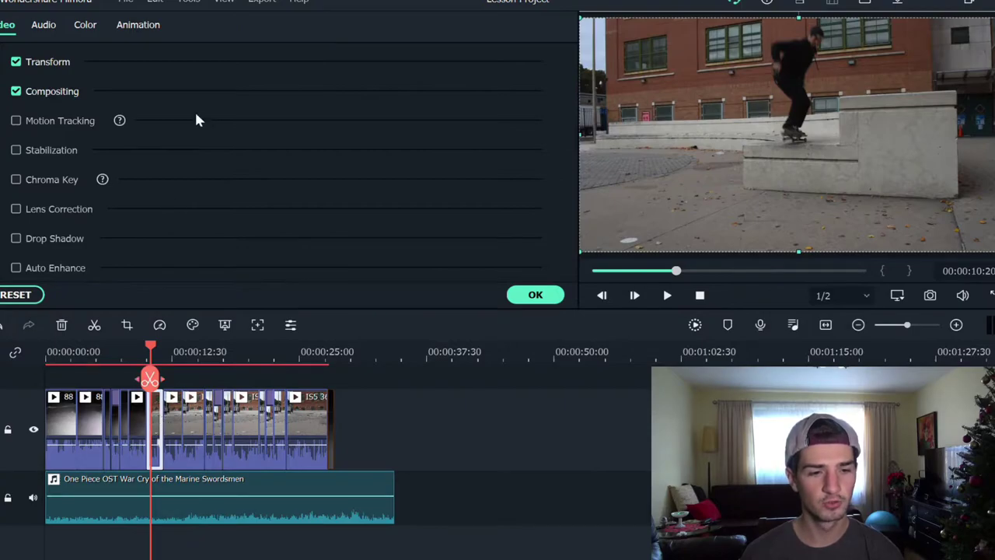
pyautogui.click(82, 27)
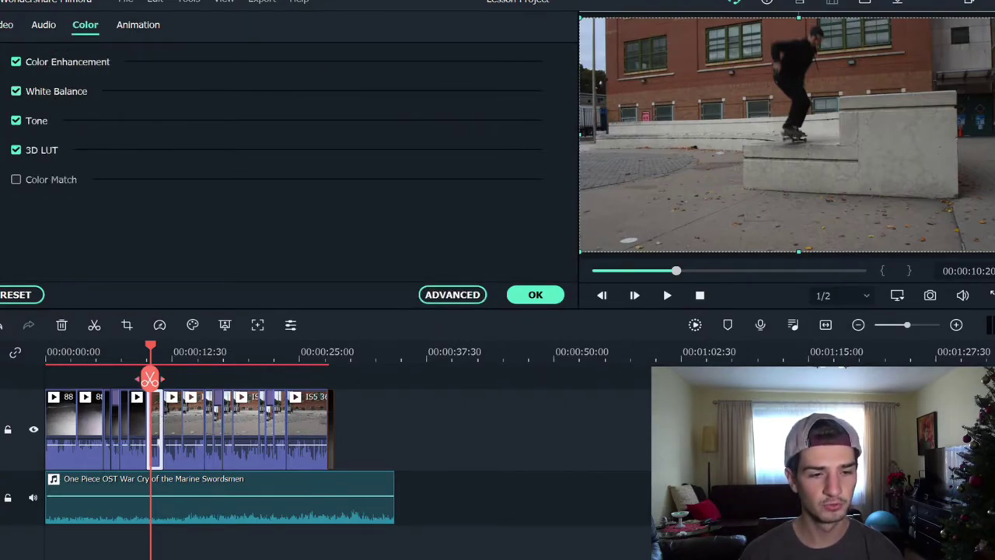
pyautogui.click(3, 92)
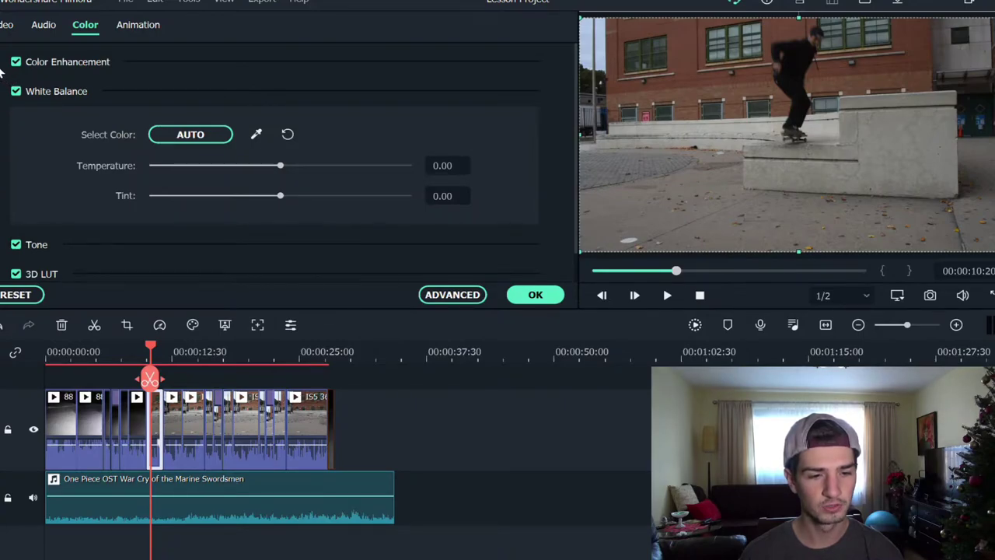
pyautogui.click(1, 70)
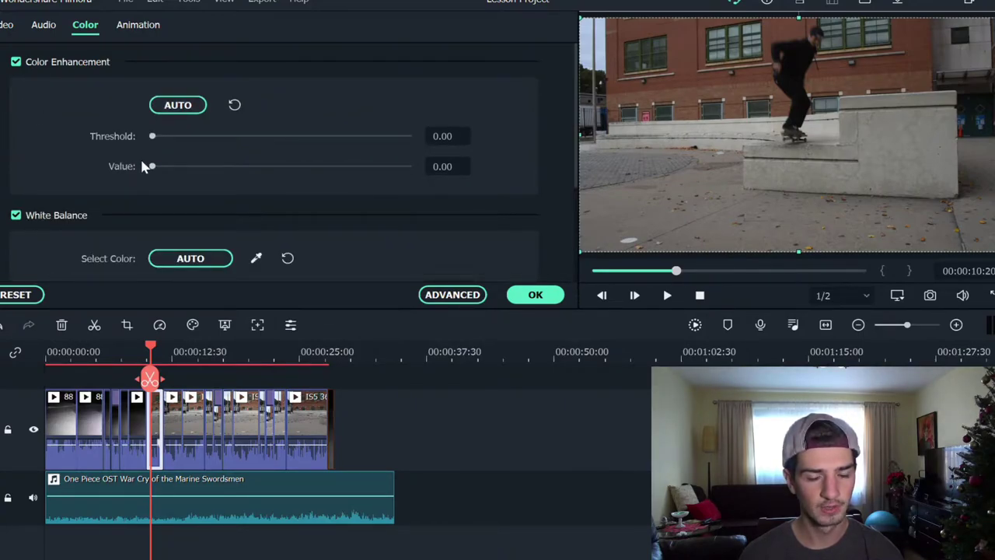
pyautogui.scroll(-3, 142, 165)
pyautogui.scroll(3, 143, 165)
pyautogui.scroll(-3, 142, 165)
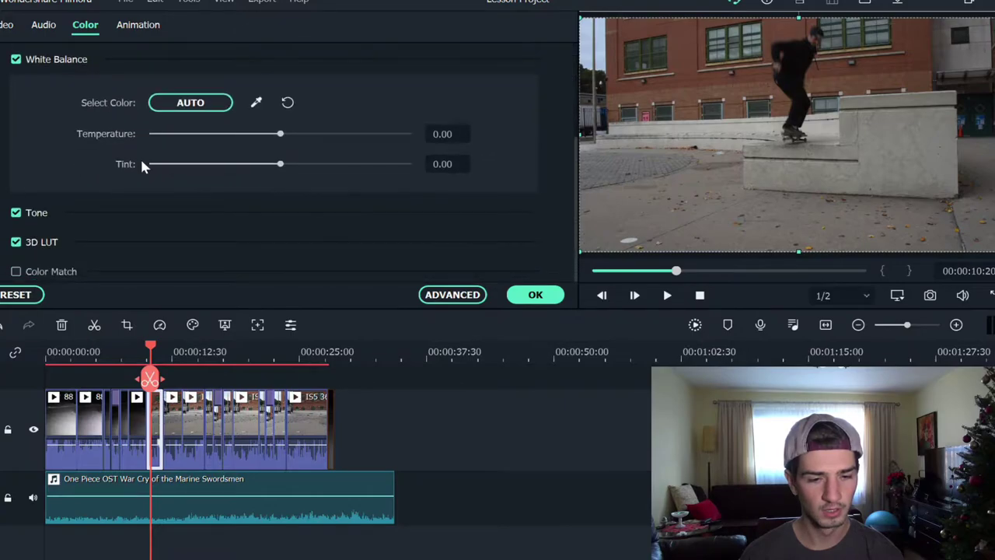
# Set the clip's Tone brightness to 9 and contrast to 21 and apply it
pyautogui.click(16, 214)
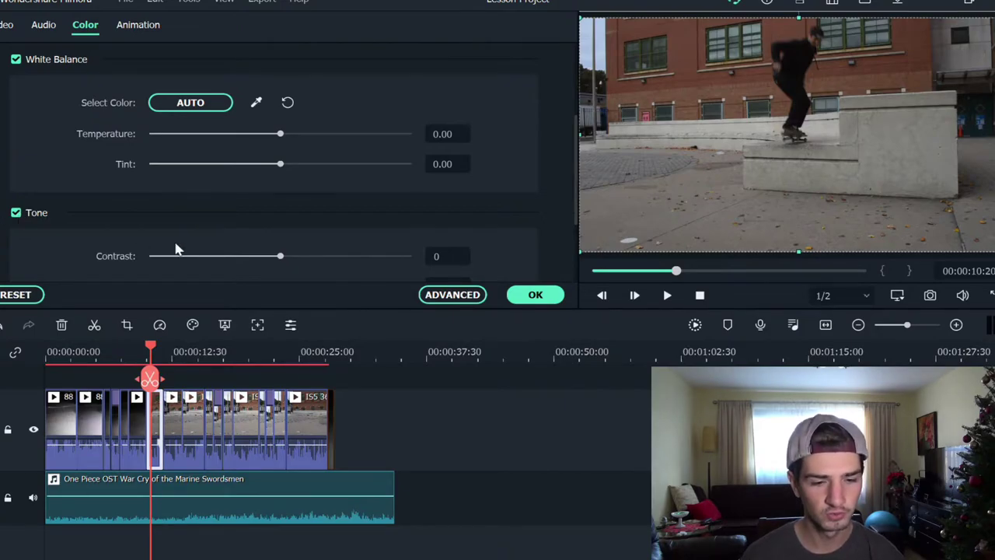
pyautogui.scroll(-2, 177, 249)
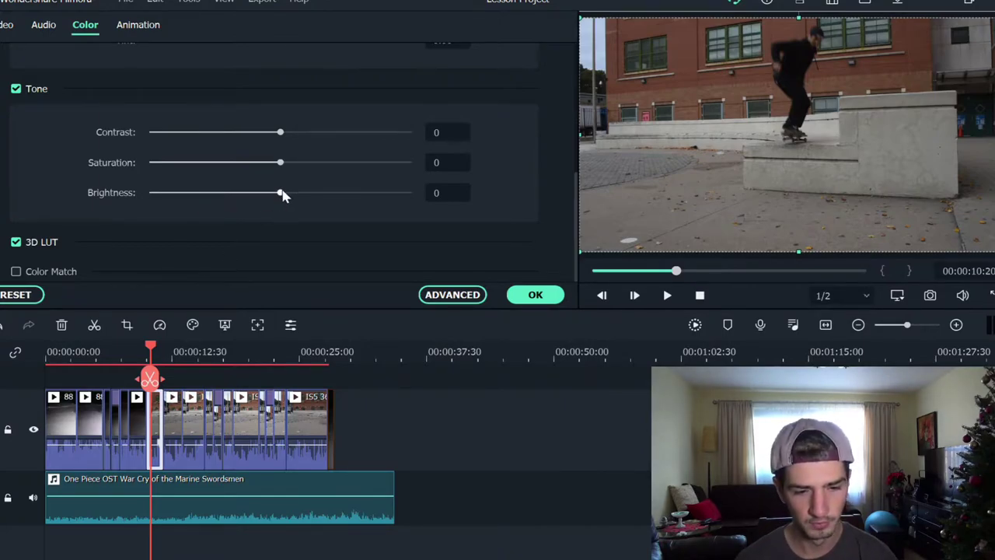
pyautogui.moveTo(283, 196); pyautogui.dragTo(296, 197)
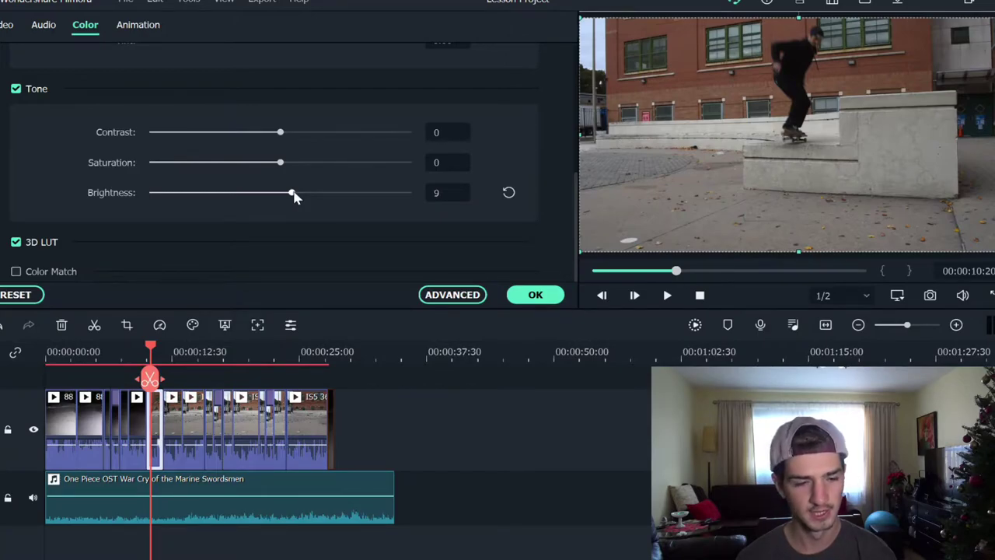
pyautogui.moveTo(282, 134); pyautogui.dragTo(307, 148)
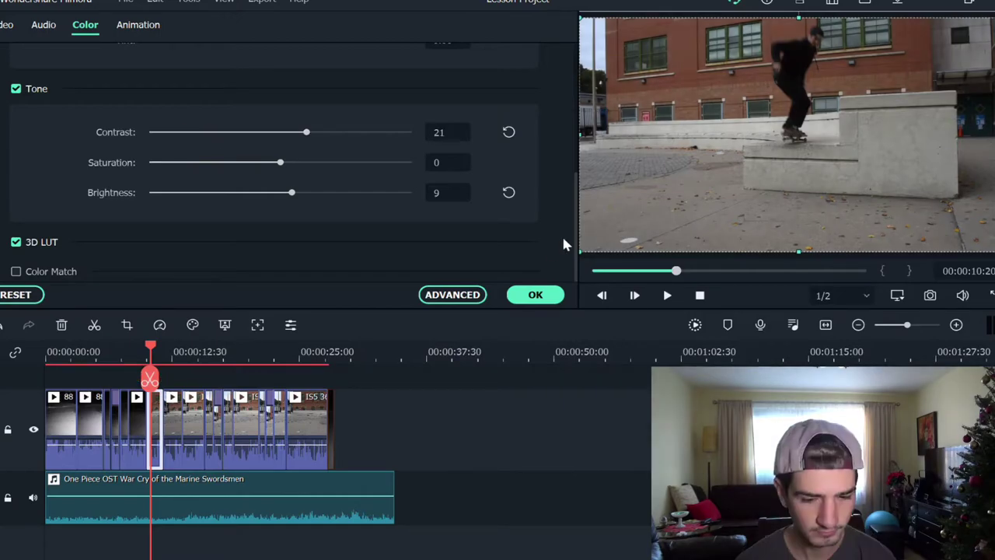
pyautogui.click(536, 295)
pyautogui.doubleClick(173, 416)
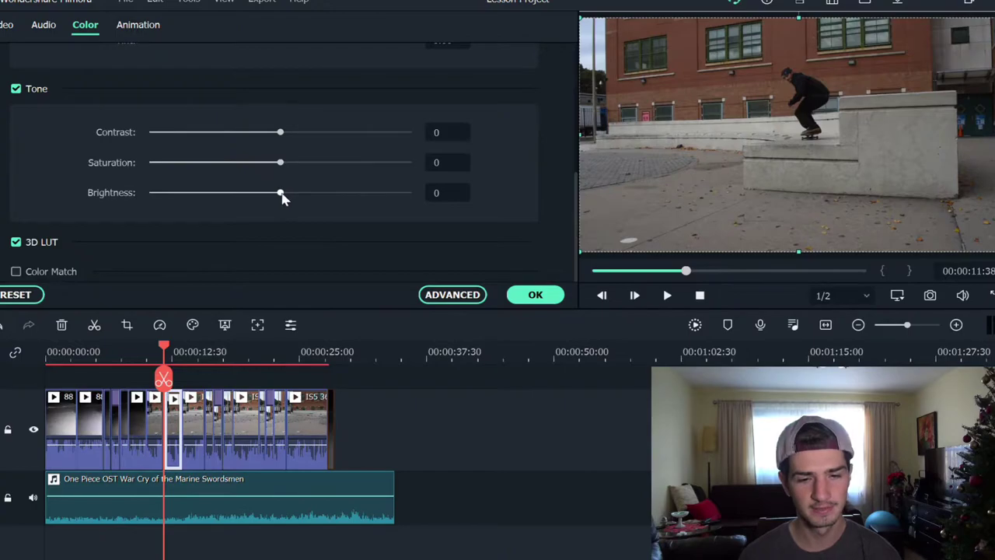
# Set the IS5 Half Cab clip's Tone brightness to 10 and contrast to 39, then apply
pyautogui.moveTo(281, 196); pyautogui.dragTo(296, 194)
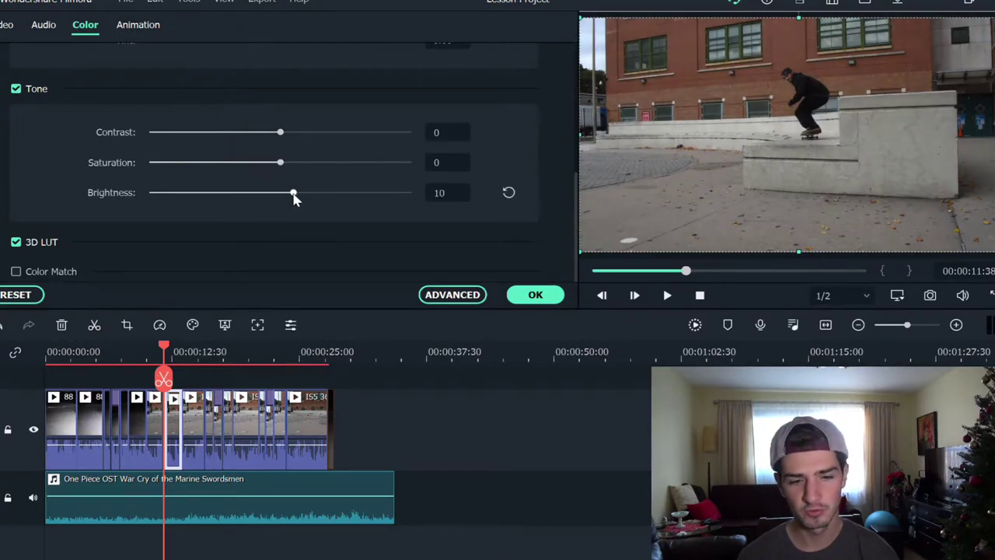
pyautogui.moveTo(282, 133); pyautogui.dragTo(328, 134)
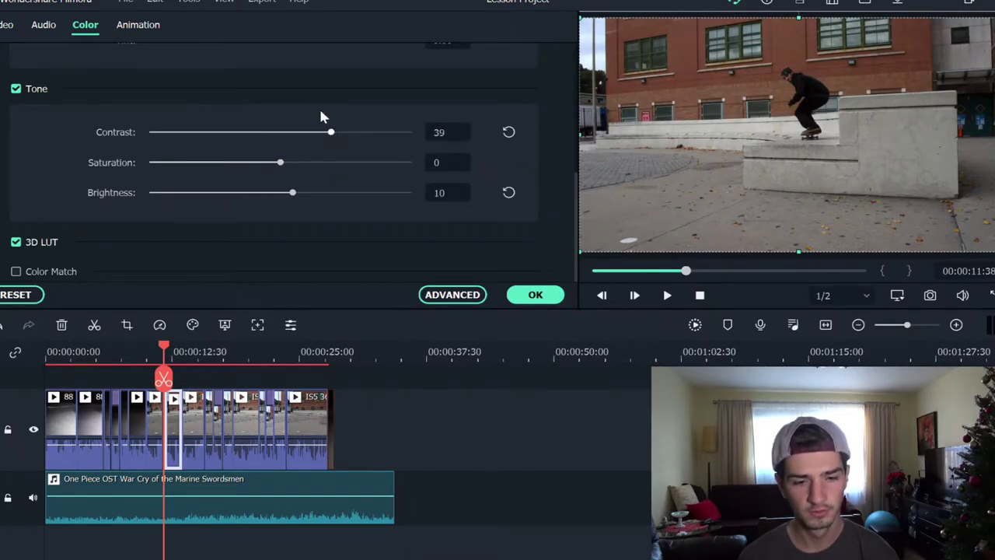
pyautogui.click(540, 299)
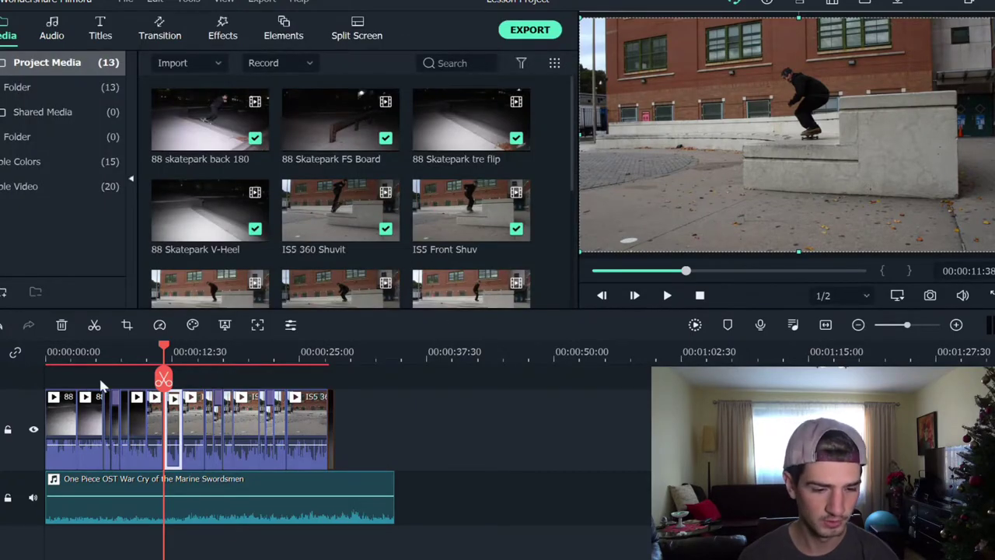
# Zoom into the timeline and scrub across the IS5 Half Cab clip
pyautogui.scroll(2, 189, 347)
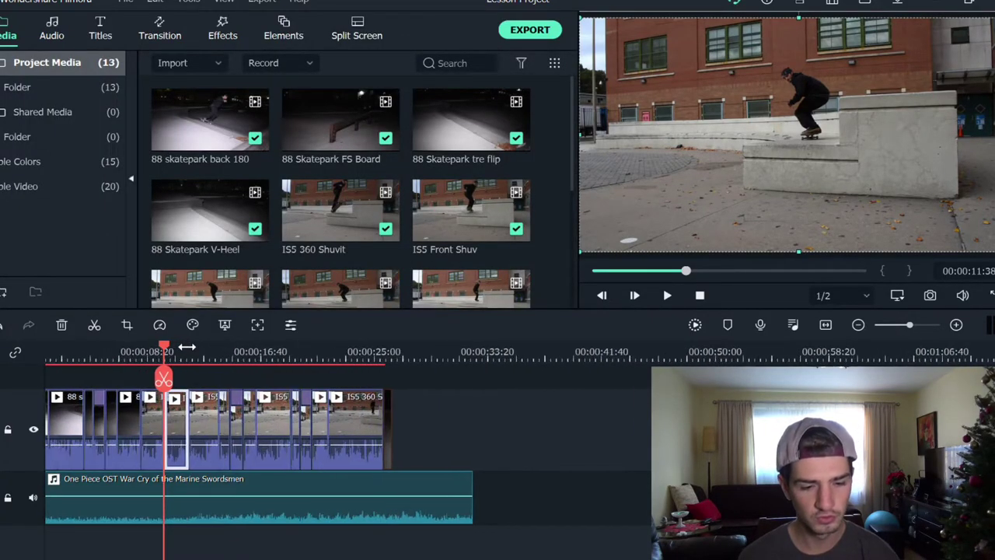
pyautogui.scroll(3, 190, 347)
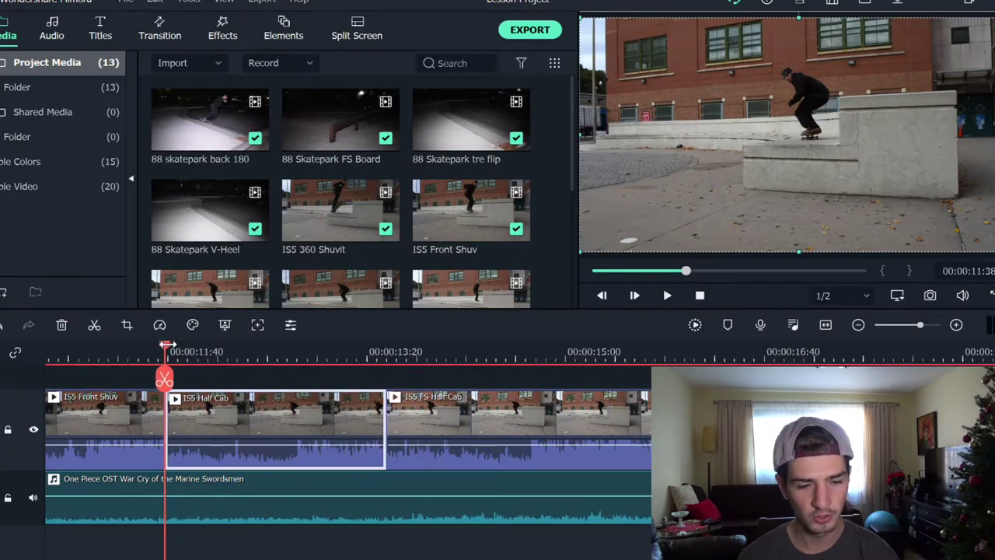
pyautogui.moveTo(169, 346); pyautogui.dragTo(377, 337)
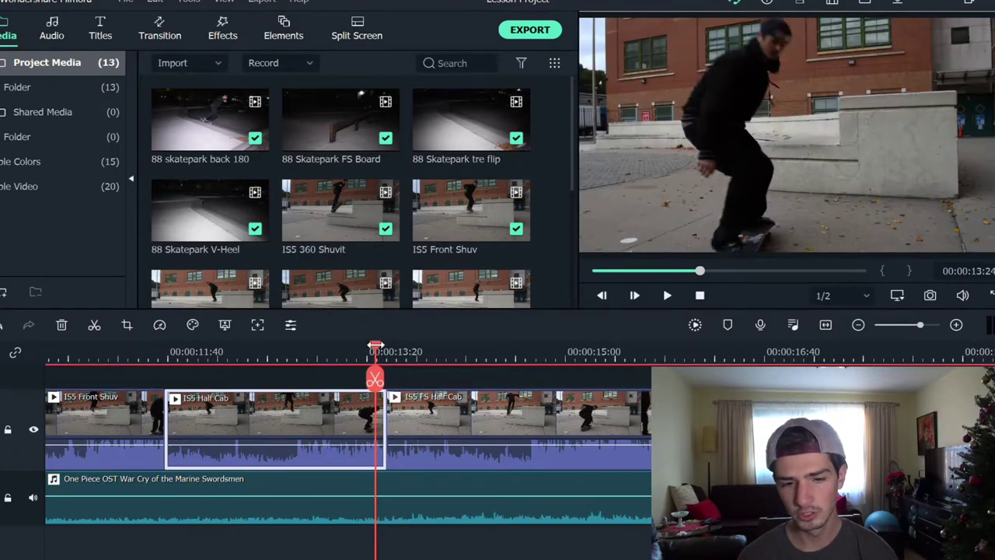
# Brighten the IS5 Half Cab clip to 32 and scrub nearby frames to compare
pyautogui.doubleClick(305, 417)
pyautogui.moveTo(293, 196); pyautogui.dragTo(322, 197)
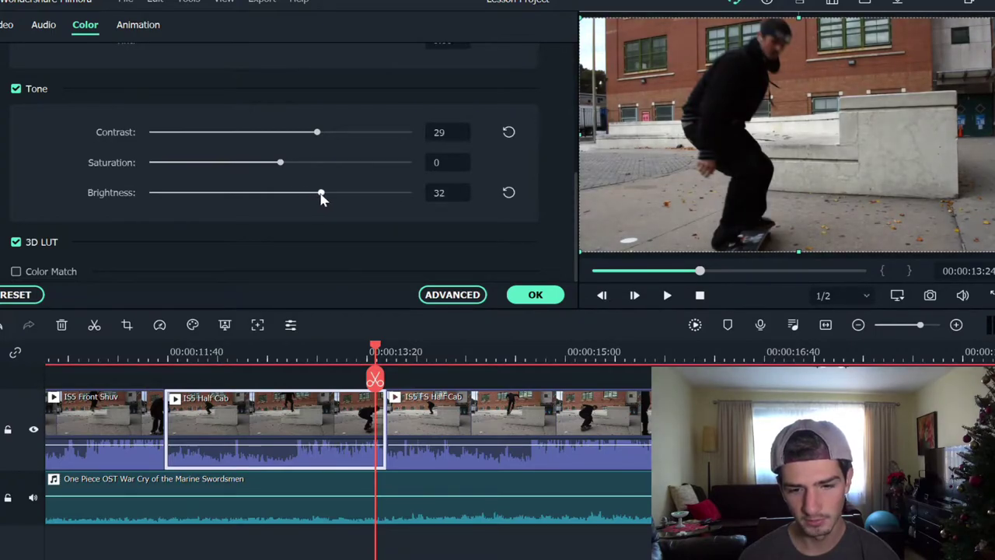
pyautogui.moveTo(373, 352)
pyautogui.mouseDown()
pyautogui.moveTo(395, 352)
pyautogui.moveTo(384, 351)
pyautogui.mouseUp()
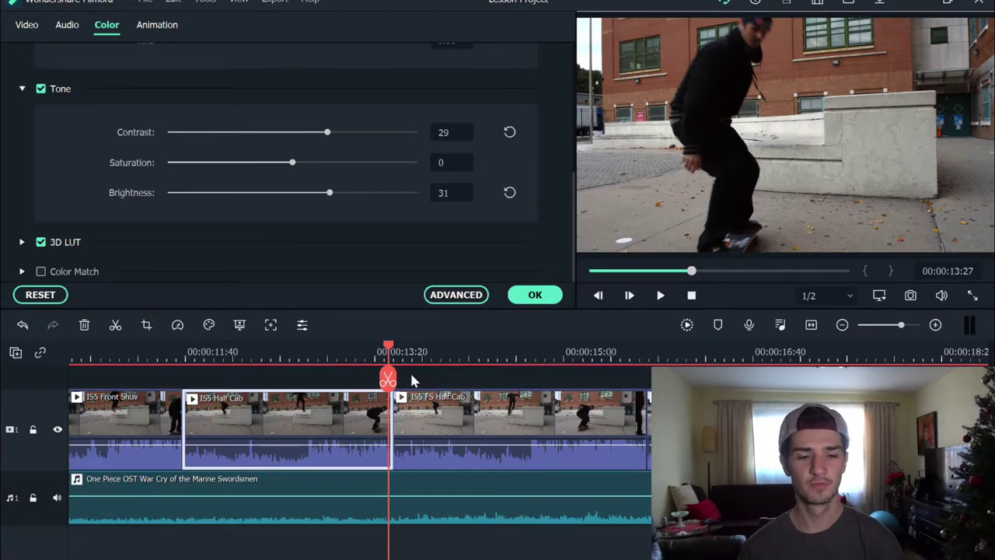
pyautogui.moveTo(389, 352); pyautogui.dragTo(393, 375)
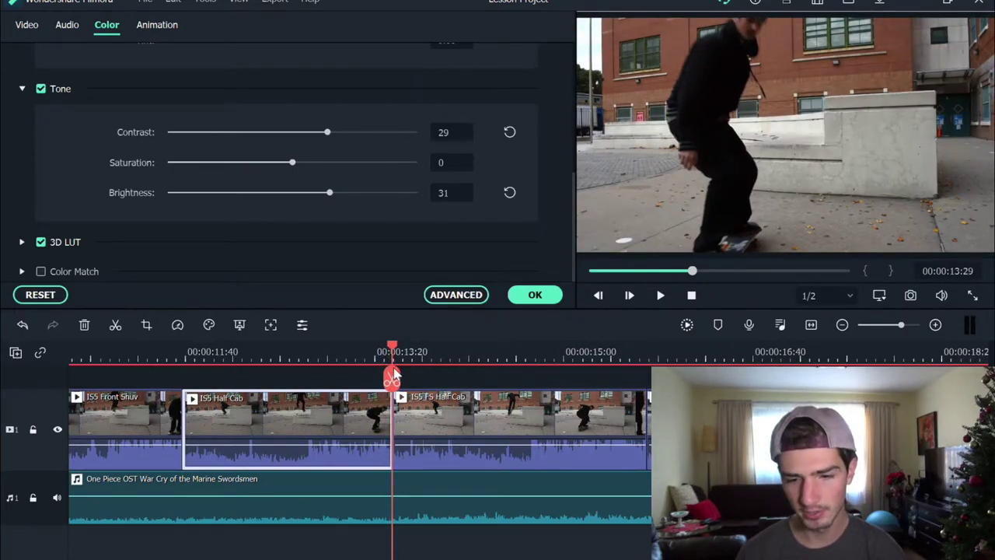
pyautogui.click(397, 354)
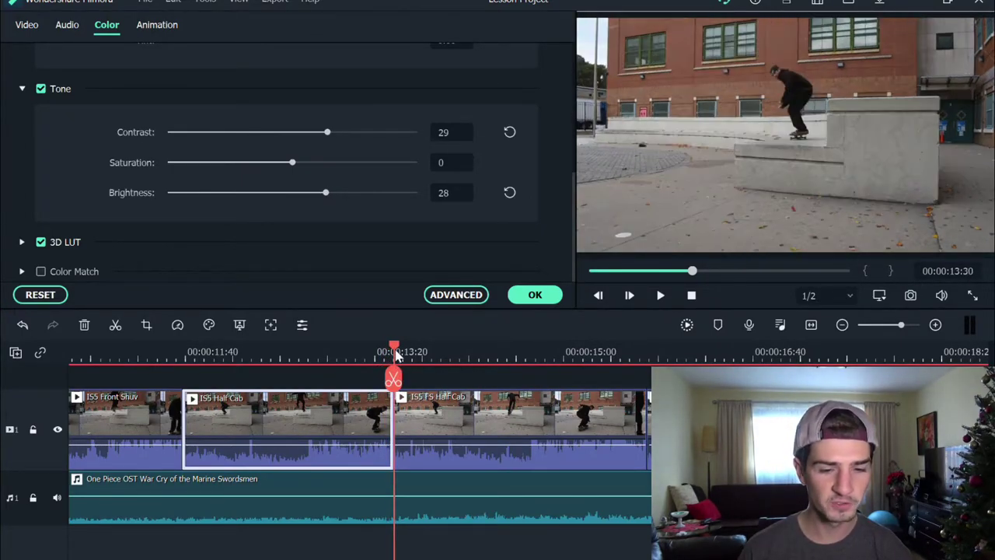
pyautogui.moveTo(397, 354); pyautogui.dragTo(122, 381)
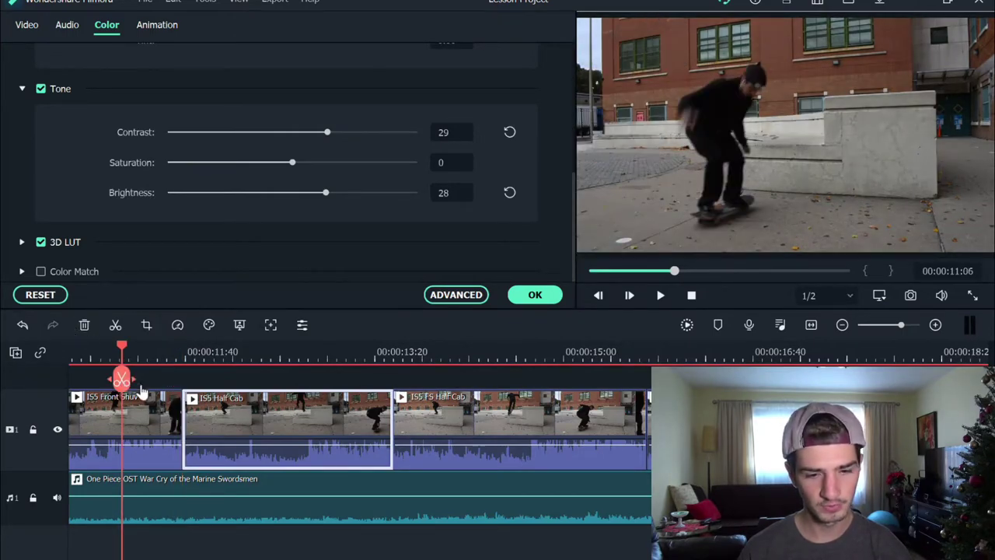
# Compare both clips, then set the IS5 Front Shuv clip's brightness to 28 and apply
pyautogui.click(156, 413)
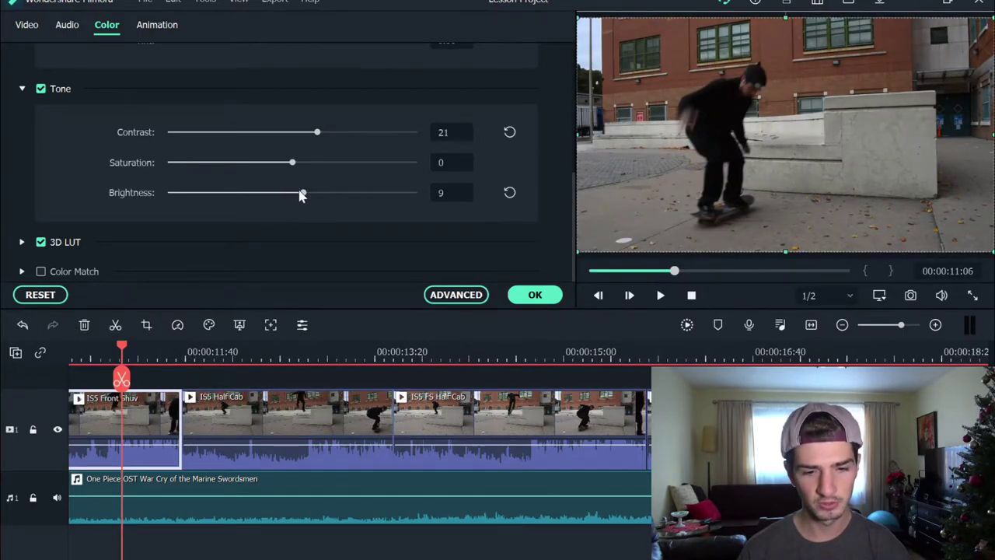
pyautogui.click(241, 435)
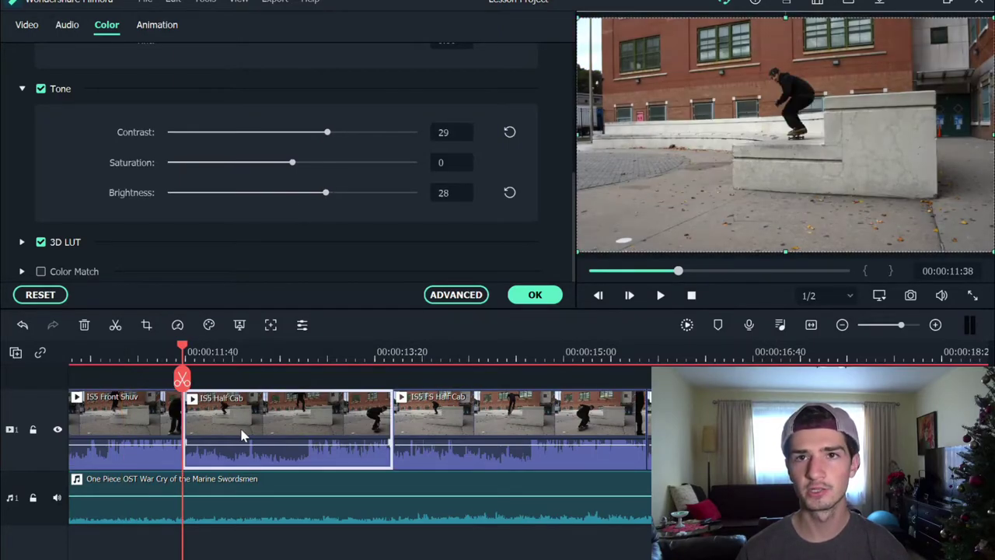
pyautogui.click(144, 432)
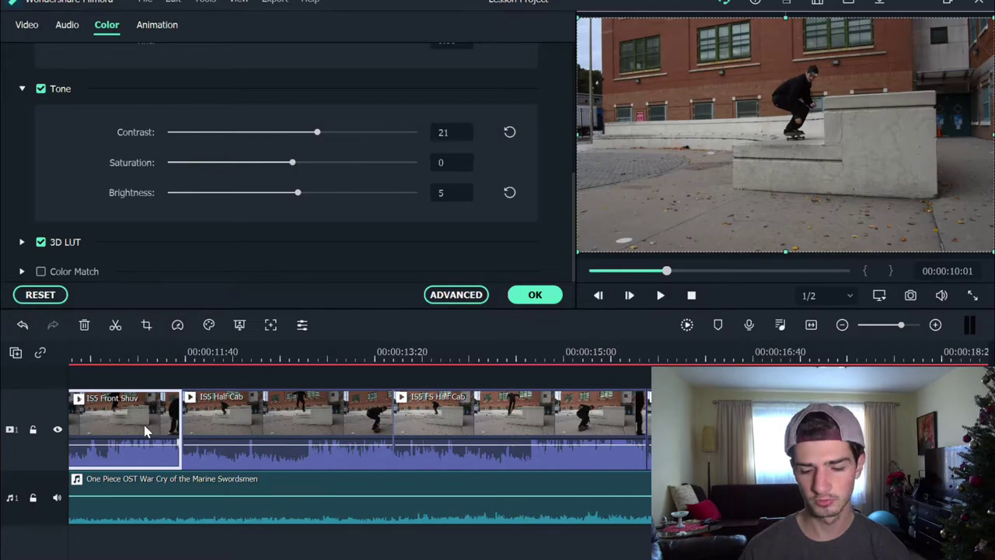
pyautogui.click(467, 200)
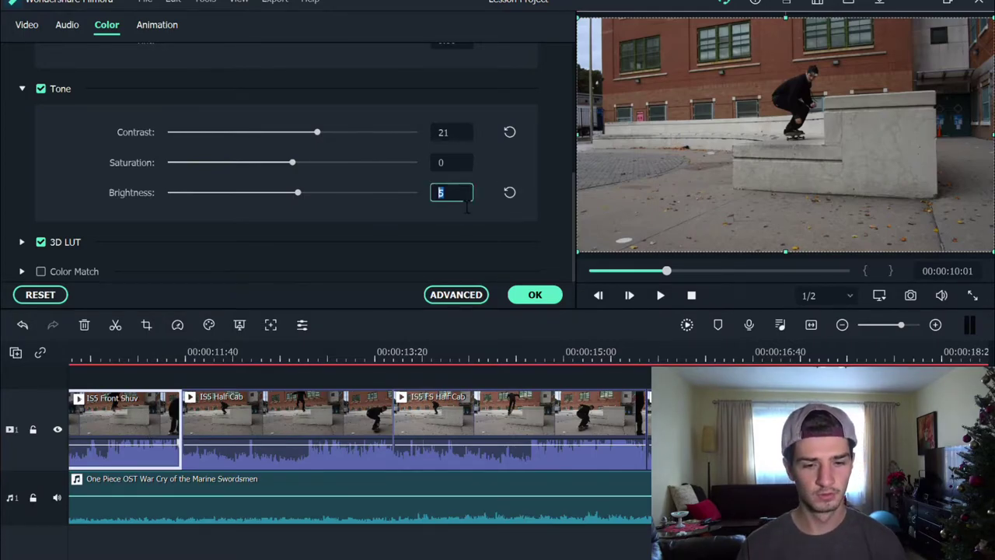
pyautogui.write('28')
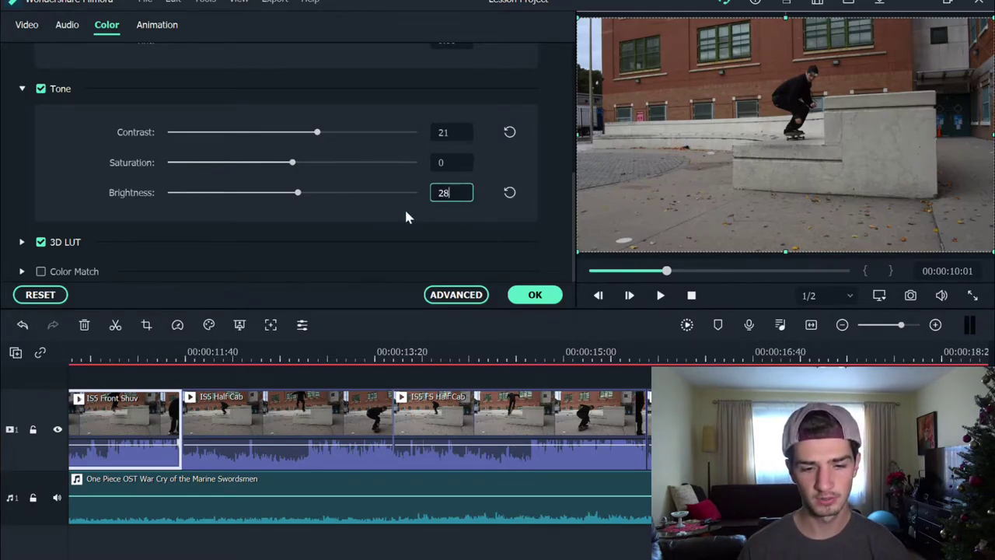
pyautogui.click(536, 294)
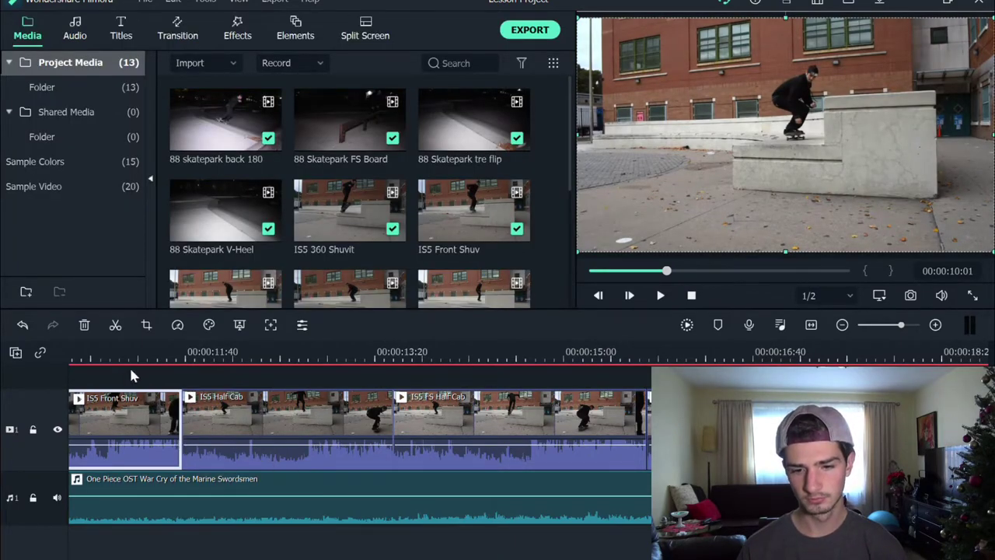
pyautogui.click(160, 353)
pyautogui.press('space')
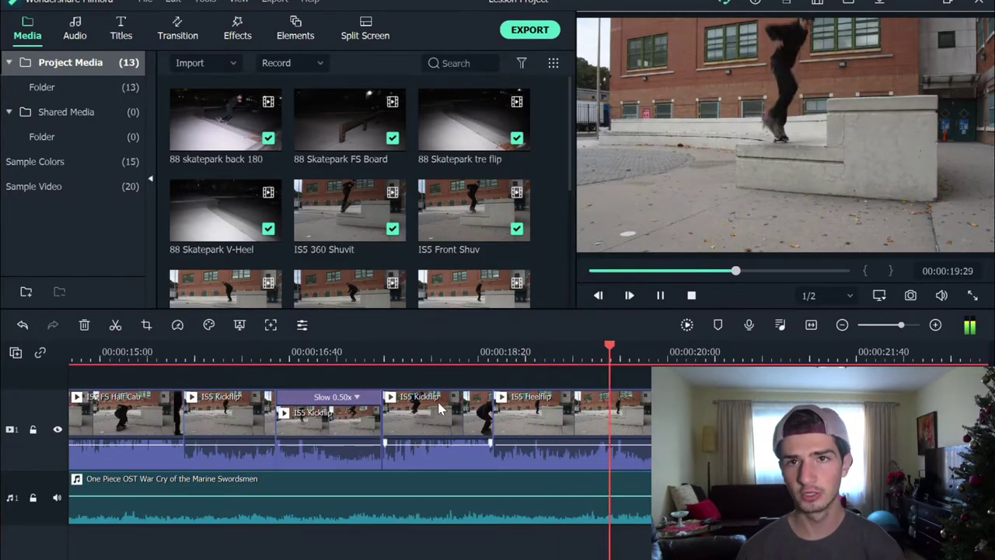
pyautogui.press('space')
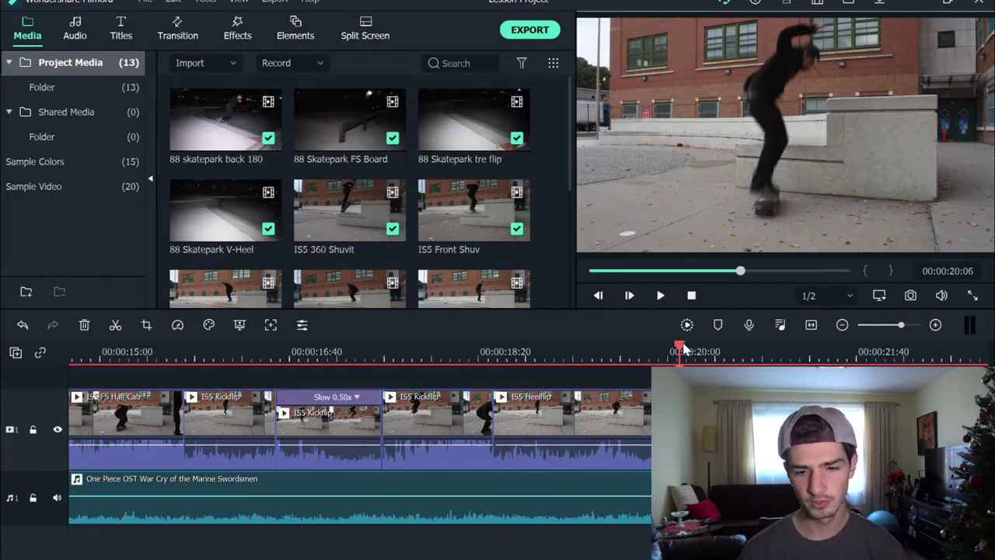
pyautogui.moveTo(683, 350); pyautogui.dragTo(518, 426)
# Darken the IS5 Heelflip clip to brightness -15 and play it back from 00:00:16:06
pyautogui.doubleClick(584, 405)
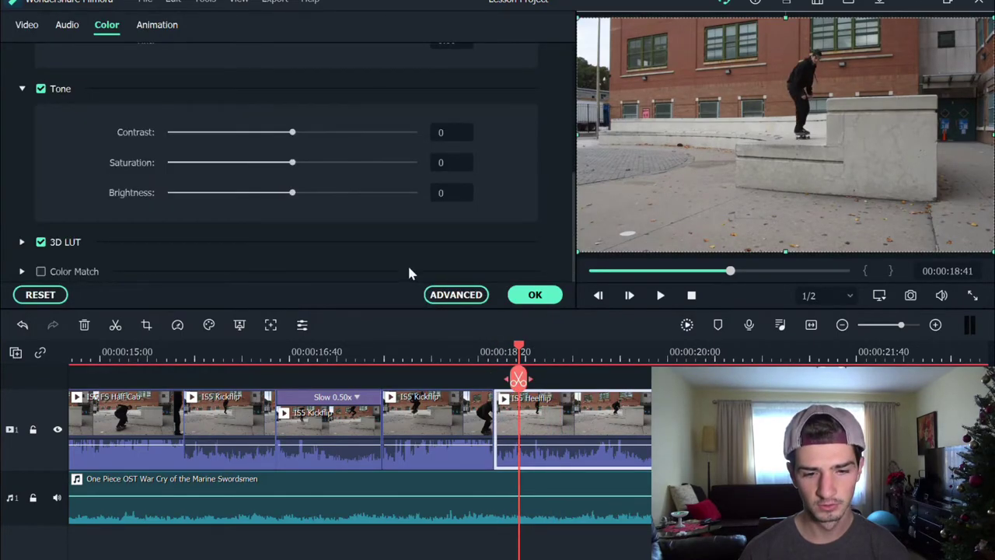
pyautogui.moveTo(294, 199)
pyautogui.mouseDown()
pyautogui.moveTo(269, 199)
pyautogui.moveTo(276, 203)
pyautogui.mouseUp()
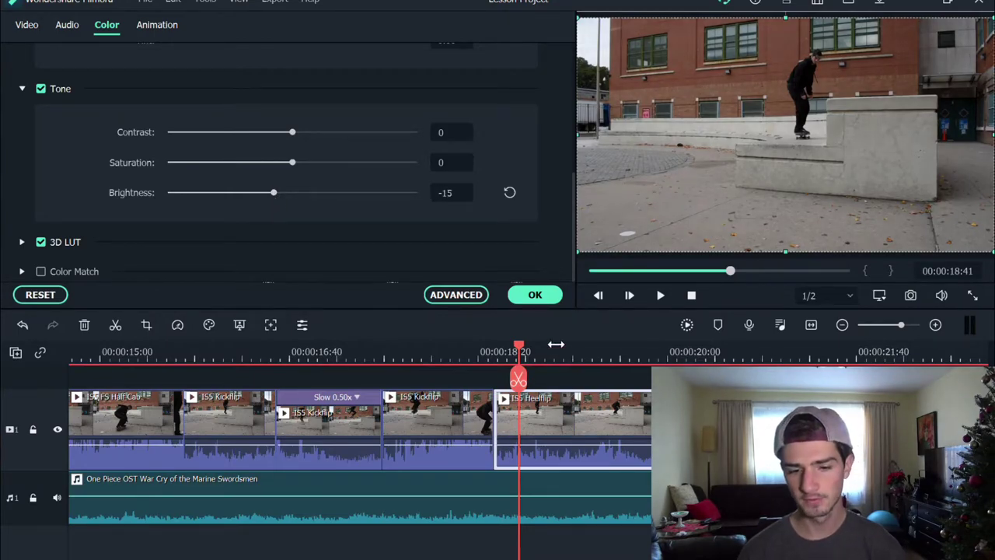
pyautogui.press('Left')
pyautogui.press('Left')
pyautogui.press('Left')
pyautogui.press('Left')
pyautogui.press('Left')
pyautogui.press('Left')
pyautogui.press('Left')
pyautogui.press('Left')
pyautogui.press('Left')
pyautogui.press('Left')
pyautogui.press('Left')
pyautogui.press('Left')
pyautogui.press('Left')
pyautogui.press('Left')
pyautogui.press('Left')
pyautogui.press('Left')
pyautogui.press('Left')
pyautogui.press('Left')
pyautogui.press('Left')
pyautogui.press('Left')
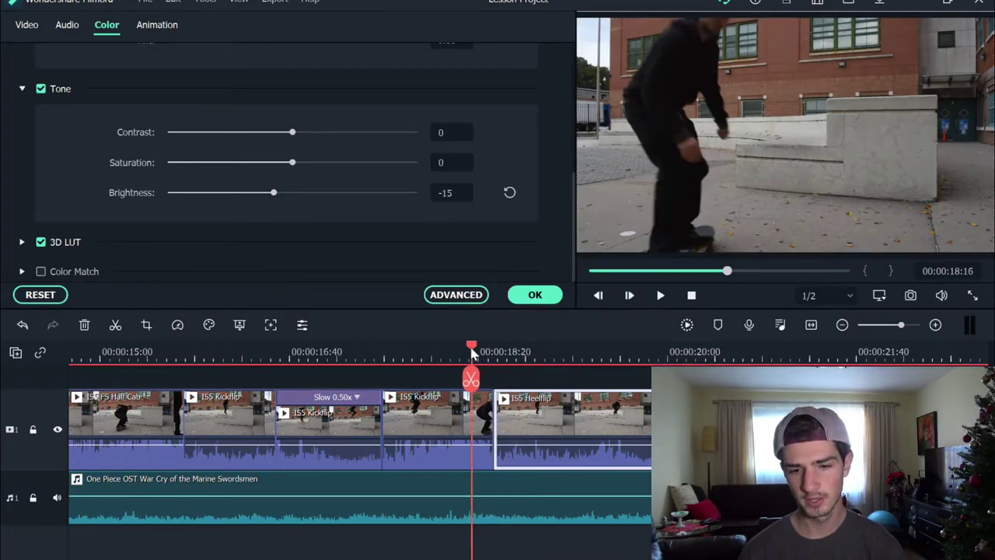
pyautogui.press('space')
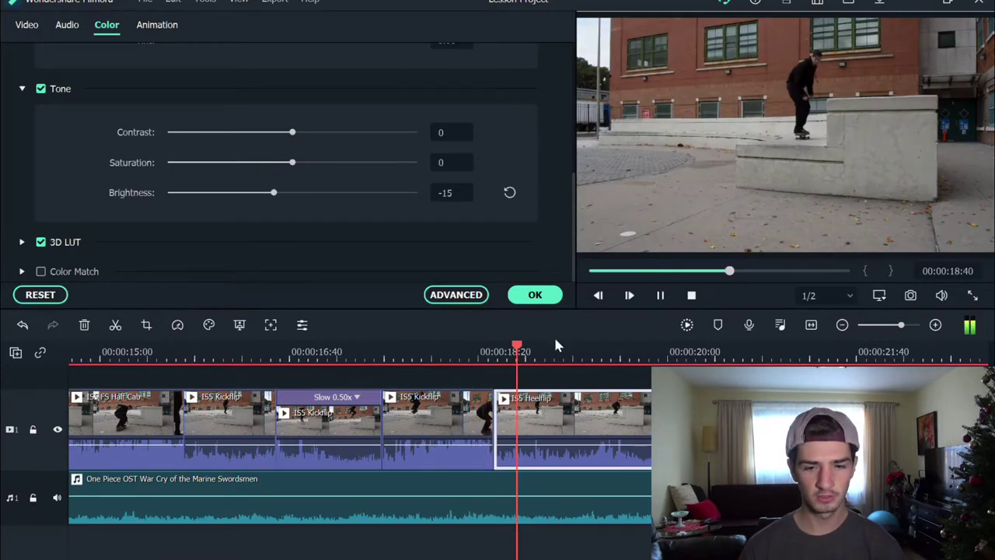
pyautogui.press('space')
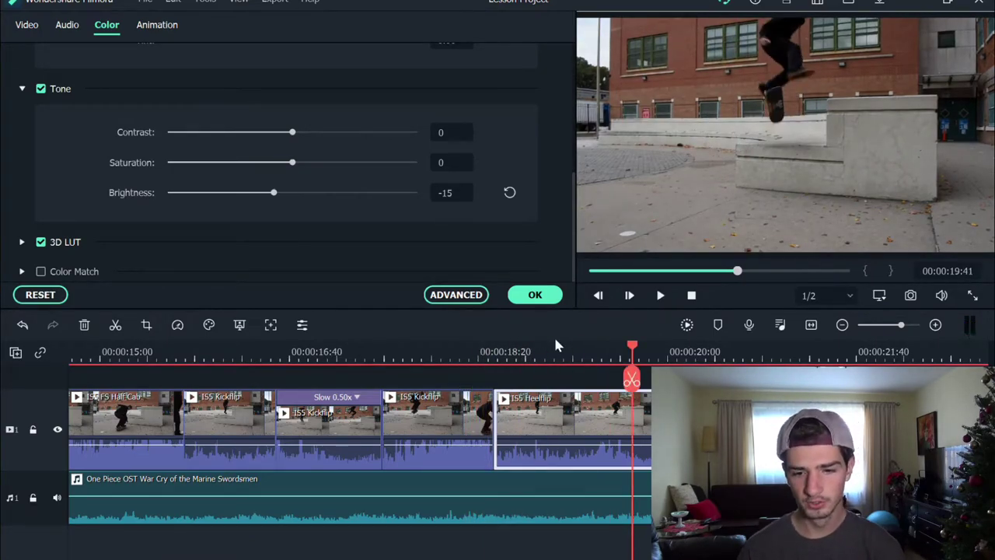
pyautogui.click(226, 354)
pyautogui.press('space')
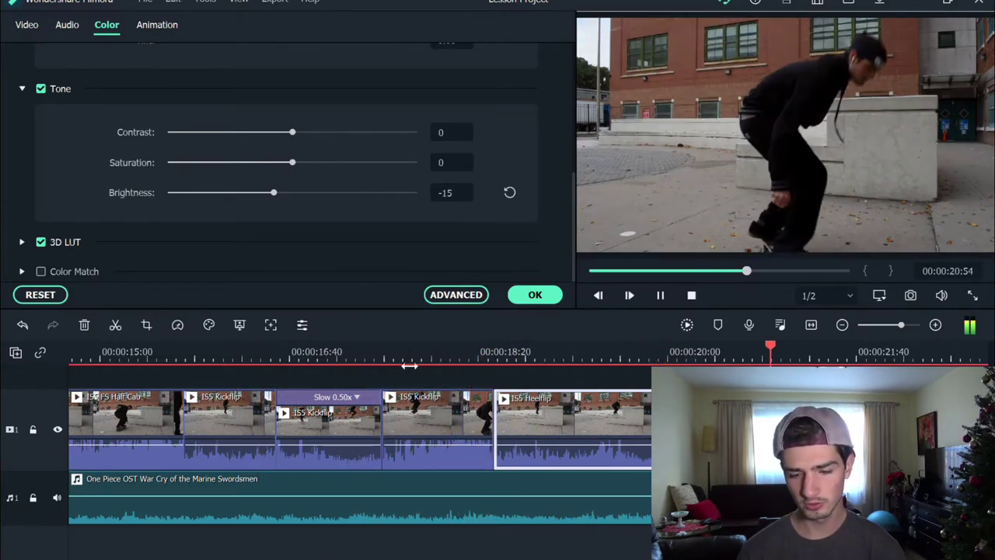
pyautogui.press('space')
pyautogui.scroll(-2, 483, 422)
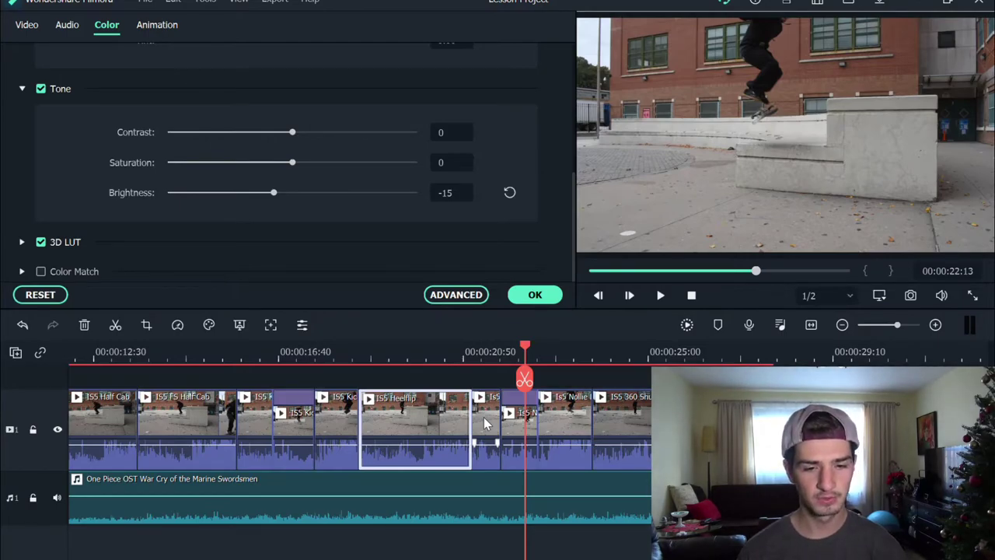
pyautogui.click(484, 422)
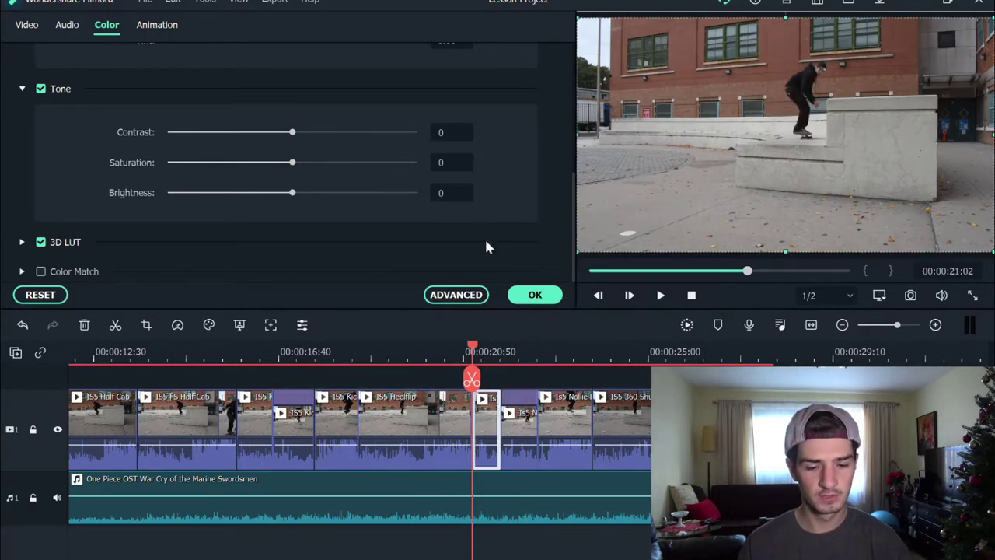
# Set each of the two short clips after IS5 Heelflip to brightness -15, applying each
pyautogui.click(461, 200)
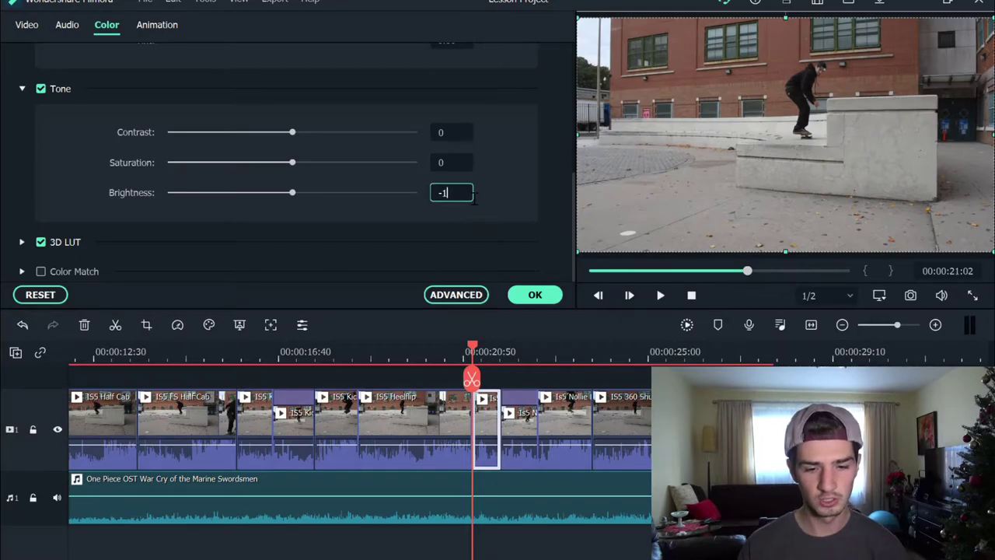
pyautogui.press('Return')
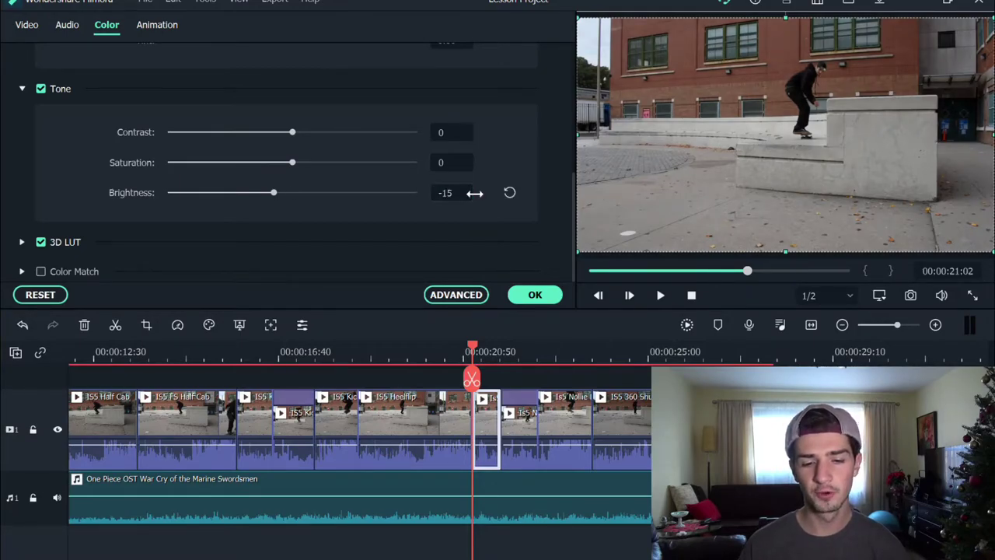
pyautogui.click(535, 294)
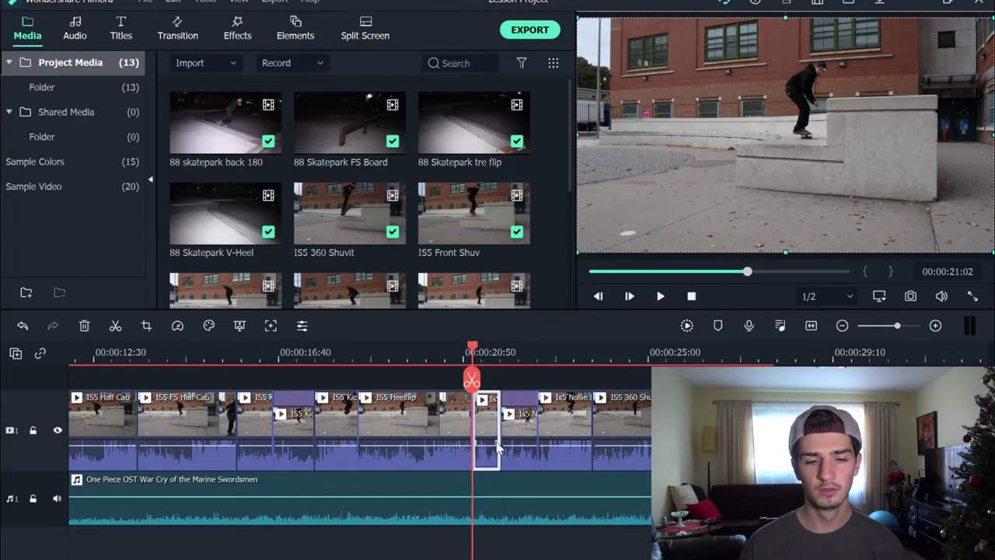
pyautogui.doubleClick(526, 454)
pyautogui.moveTo(459, 195)
pyautogui.mouseDown()
pyautogui.moveTo(440, 194)
pyautogui.moveTo(463, 194)
pyautogui.mouseUp()
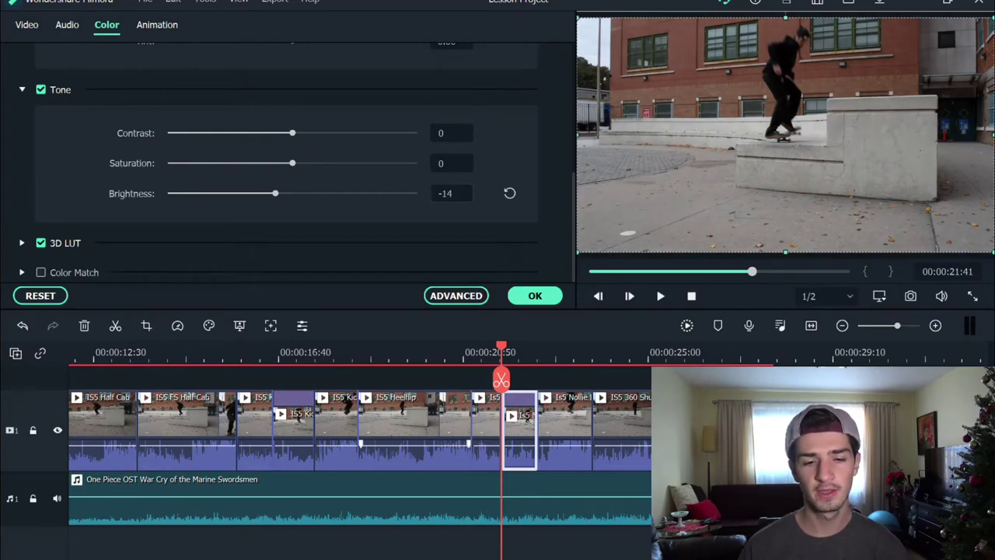
pyautogui.moveTo(454, 194); pyautogui.dragTo(452, 194)
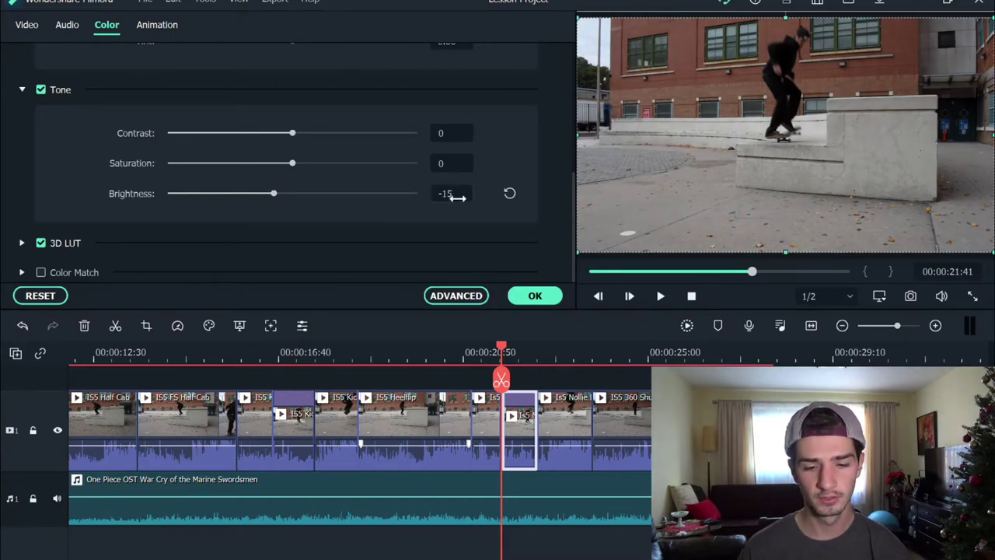
pyautogui.click(528, 295)
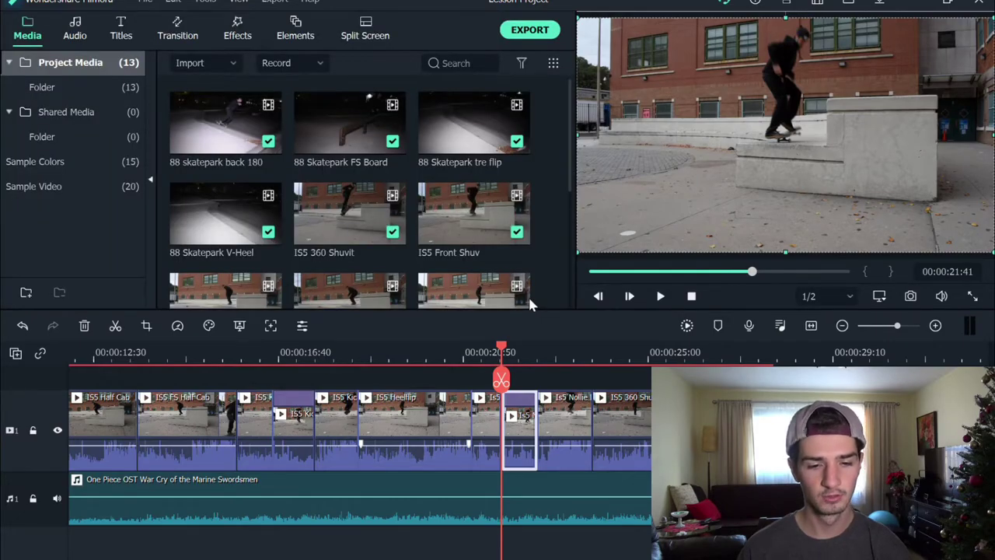
# Darken the IS5 Nollie clip to brightness -14 and preview it from about 00:00:20 and 00:00:23
pyautogui.doubleClick(554, 414)
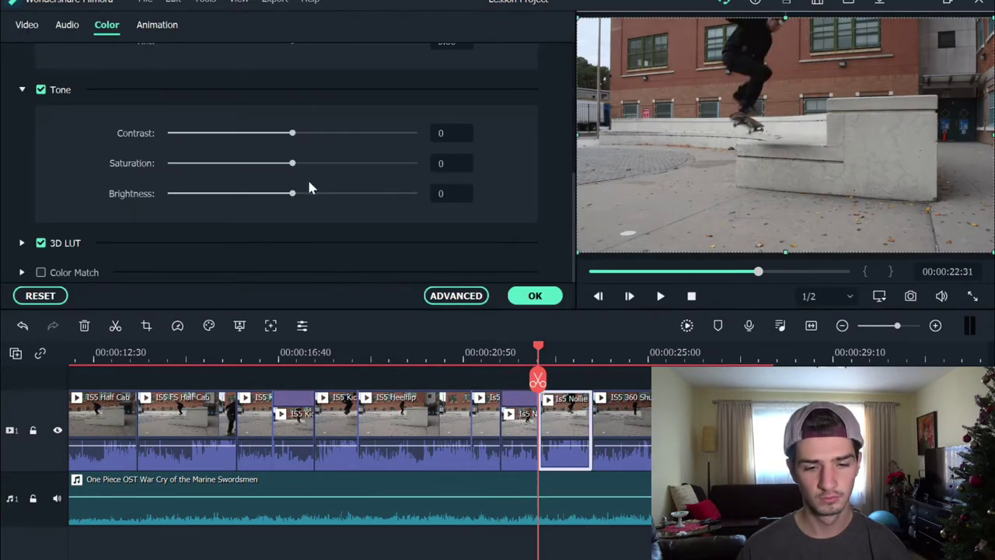
pyautogui.moveTo(293, 197); pyautogui.dragTo(274, 199)
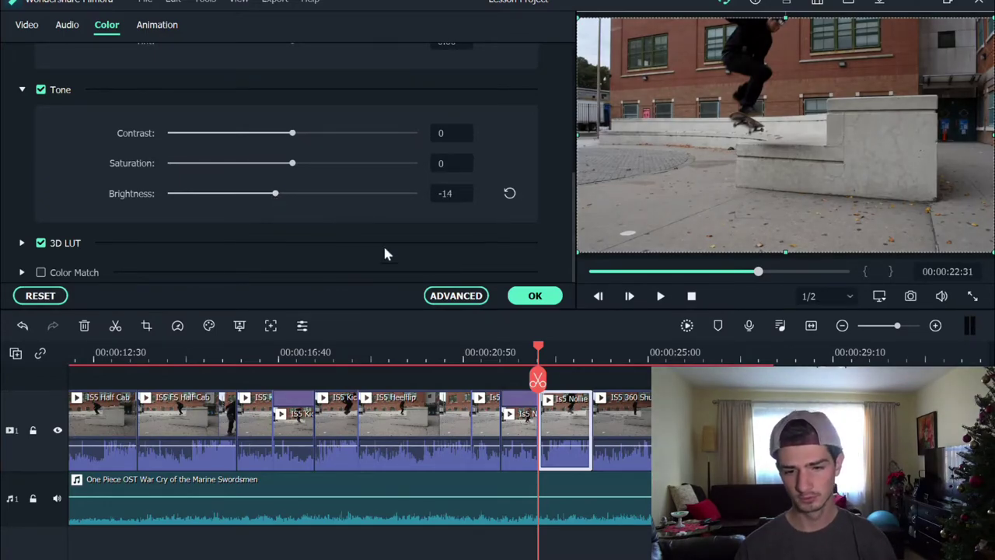
pyautogui.moveTo(542, 352); pyautogui.dragTo(458, 348)
pyautogui.press('space')
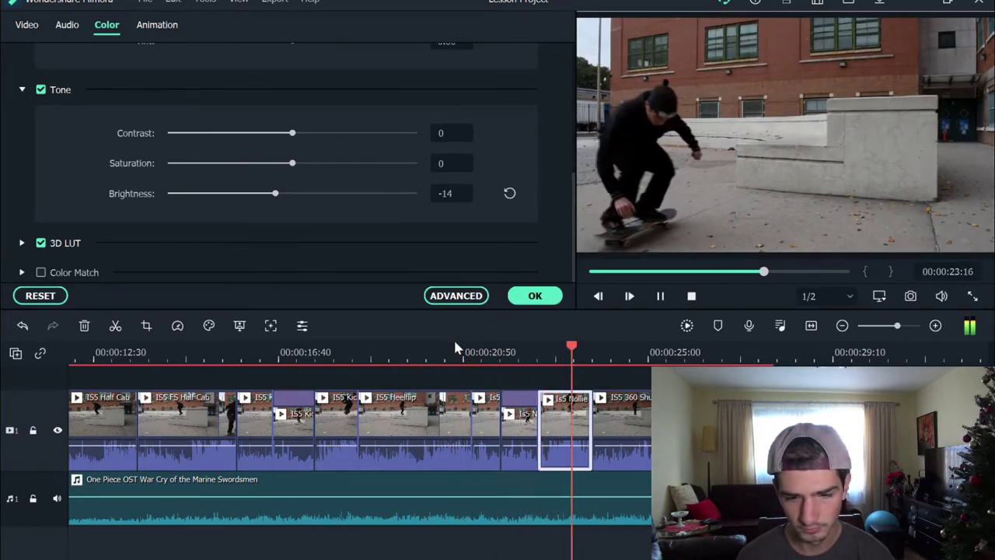
pyautogui.click(456, 349)
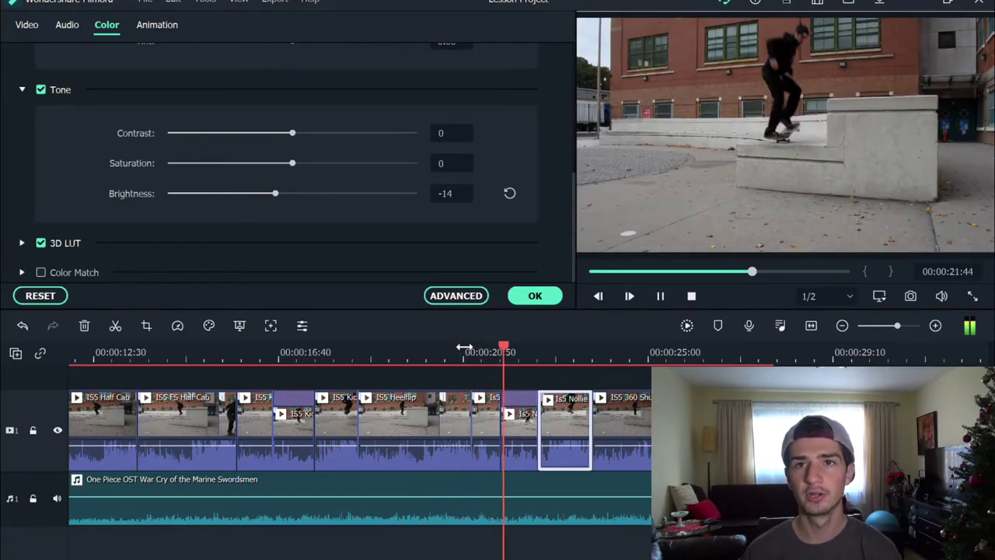
pyautogui.press('space')
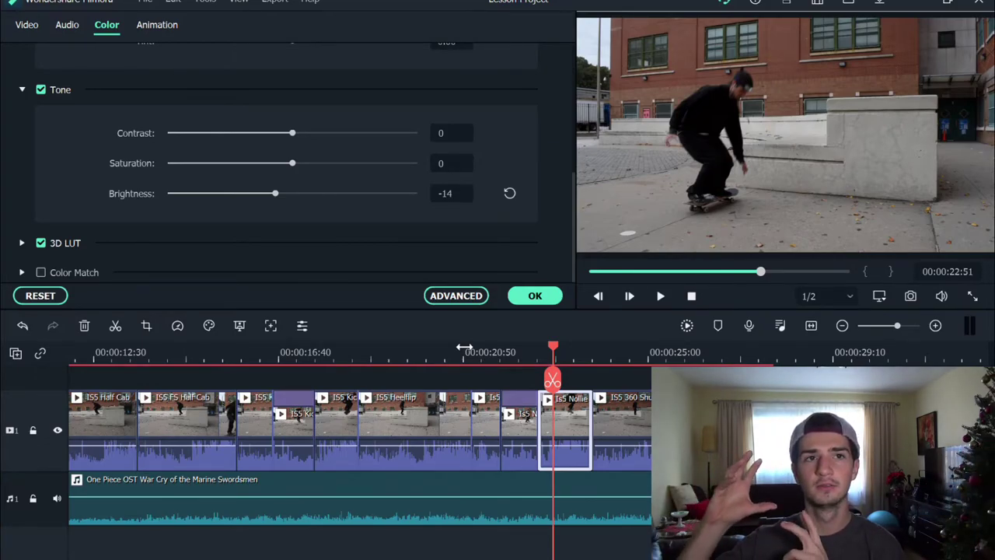
pyautogui.click(578, 355)
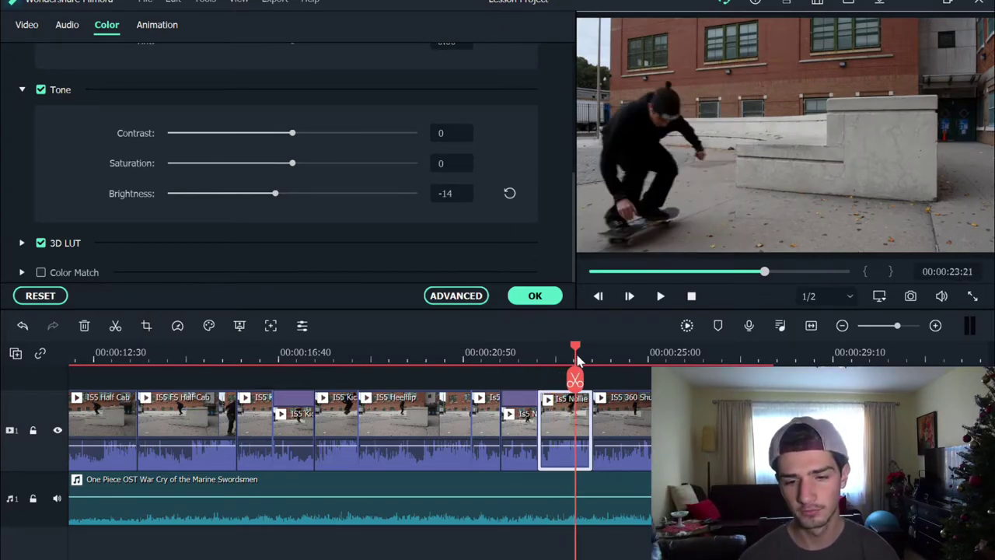
pyautogui.press('space')
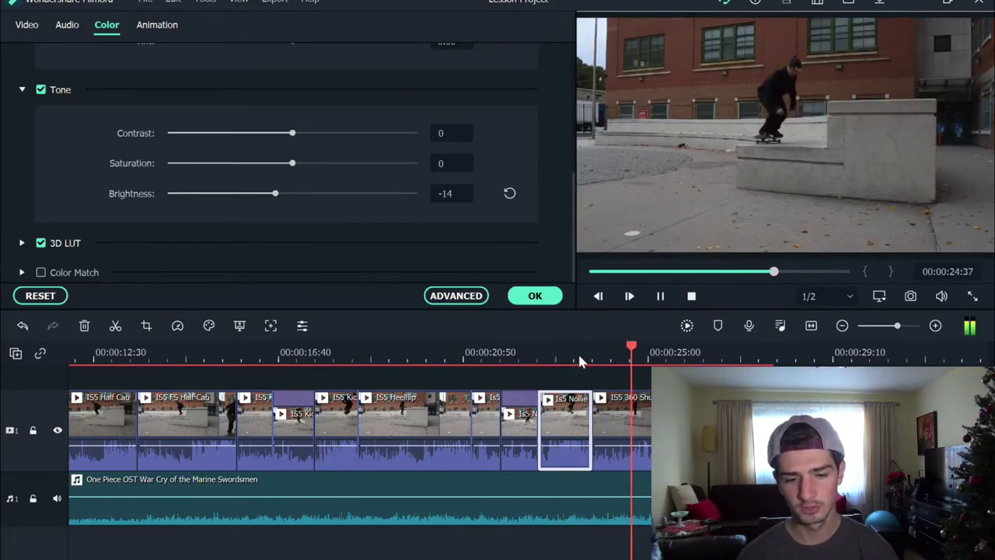
pyautogui.press('space')
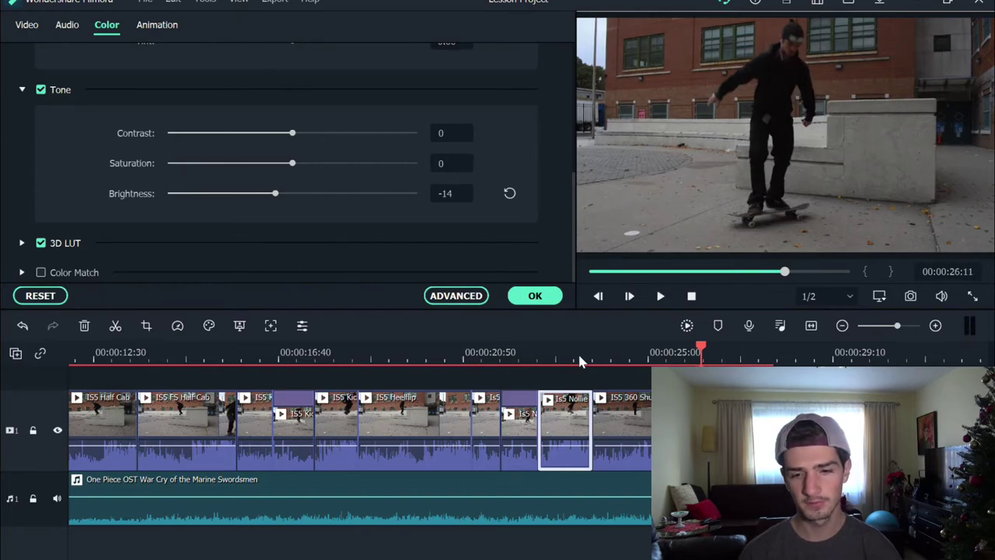
pyautogui.click(626, 410)
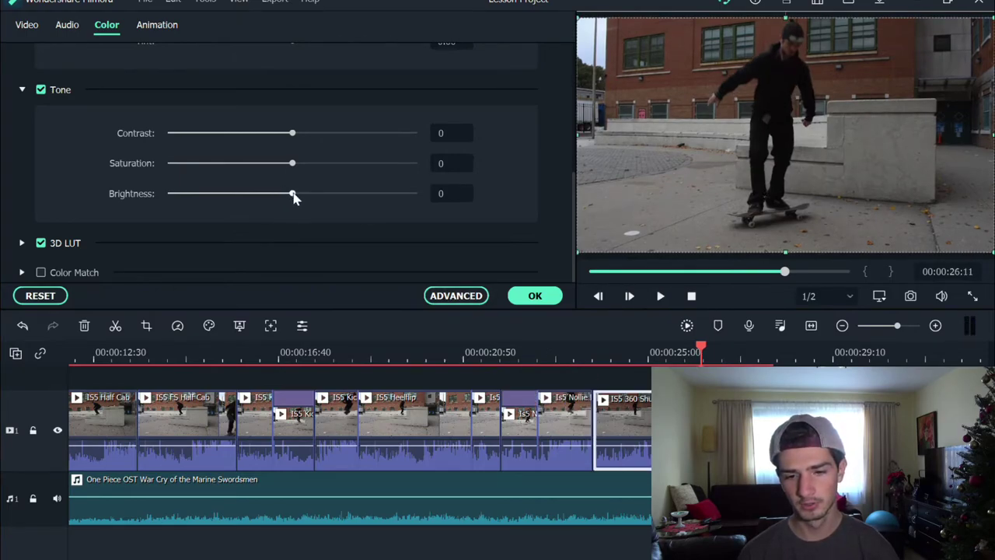
# Raise the IS5 360 Shuv clip's brightness from 13 to 18, replaying it around 22–25 seconds
pyautogui.moveTo(298, 201); pyautogui.dragTo(310, 206)
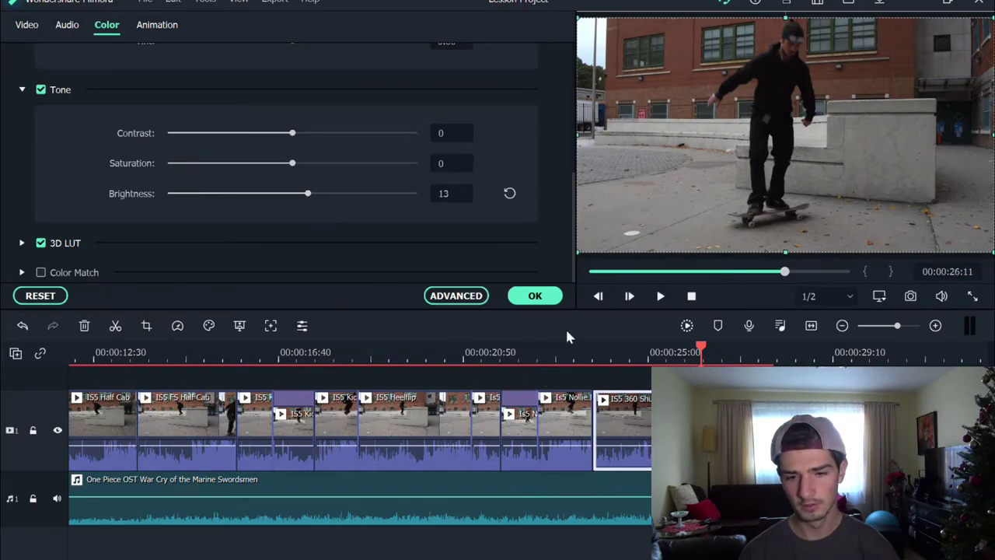
pyautogui.click(562, 352)
pyautogui.press('space')
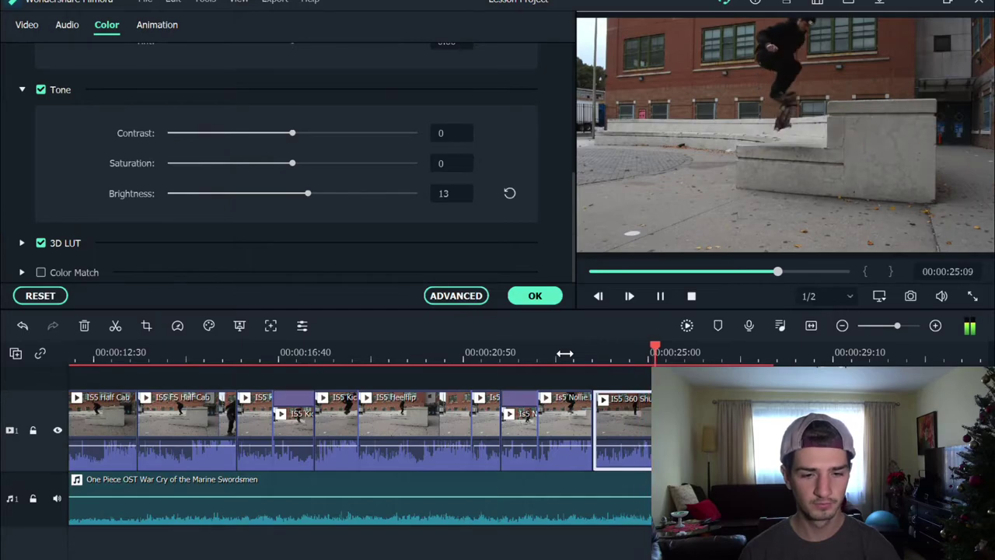
pyautogui.press('space')
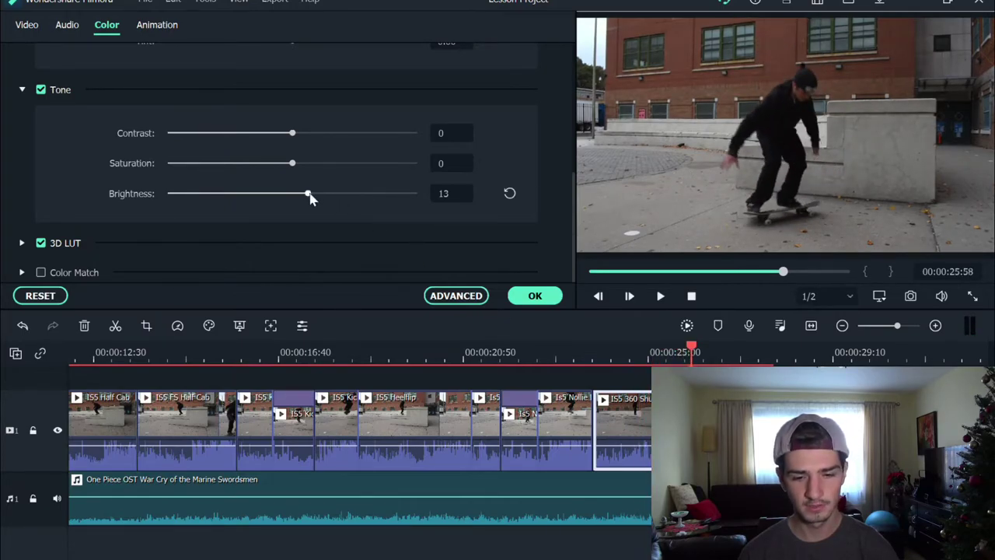
pyautogui.moveTo(310, 198); pyautogui.dragTo(318, 199)
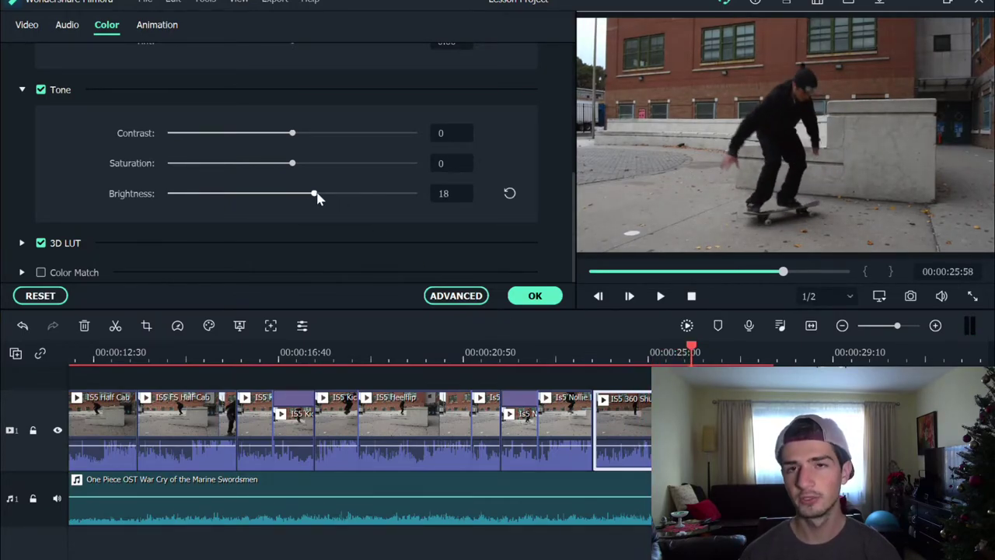
pyautogui.click(551, 352)
pyautogui.press('space')
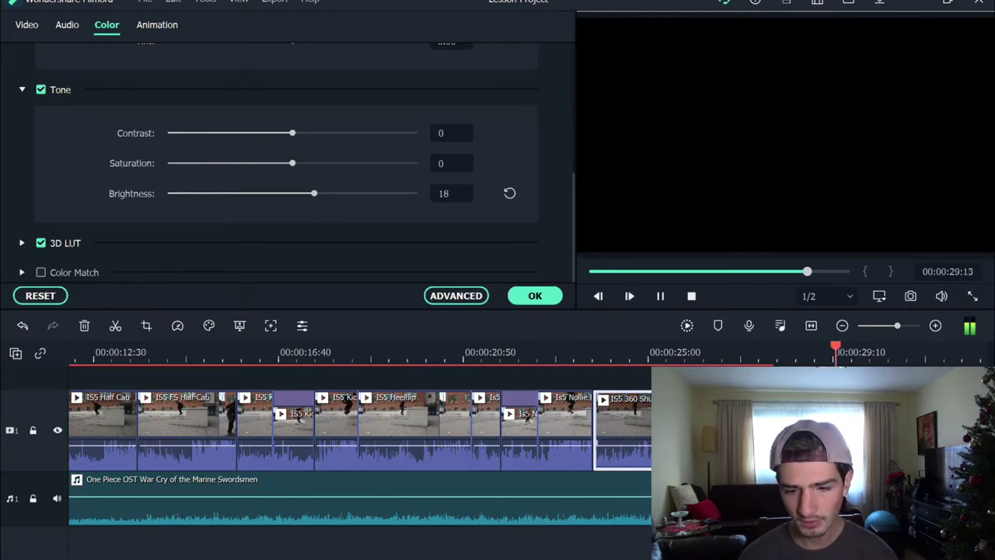
pyautogui.click(683, 358)
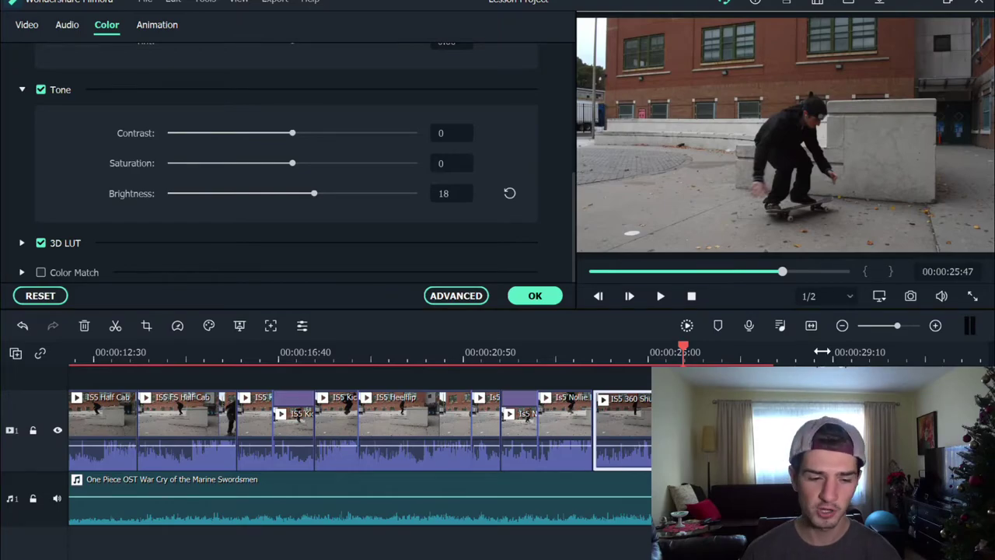
pyautogui.scroll(-2, 822, 352)
# Scrub back to the start and play the opening night skatepark clips
pyautogui.moveTo(601, 351); pyautogui.dragTo(72, 352)
pyautogui.click(187, 358)
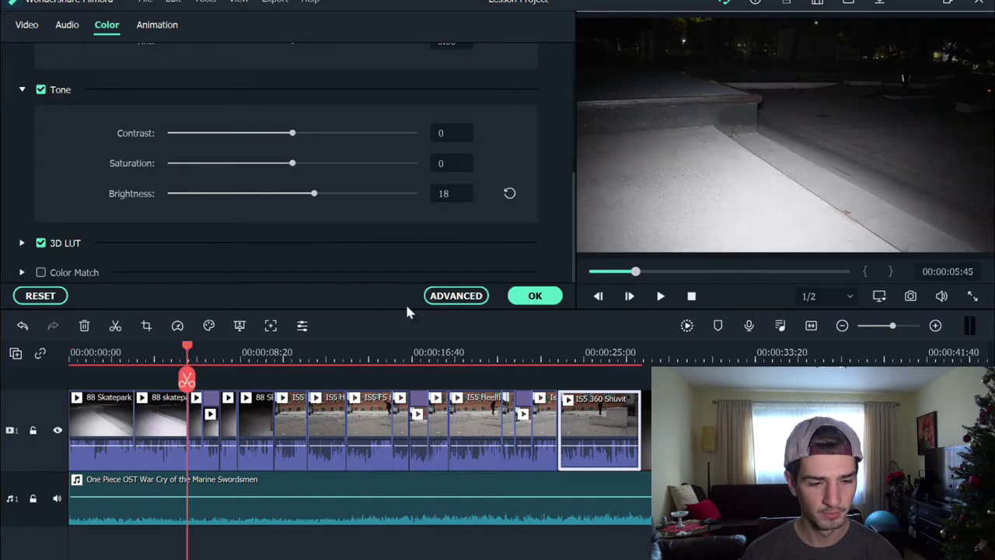
pyautogui.press('space')
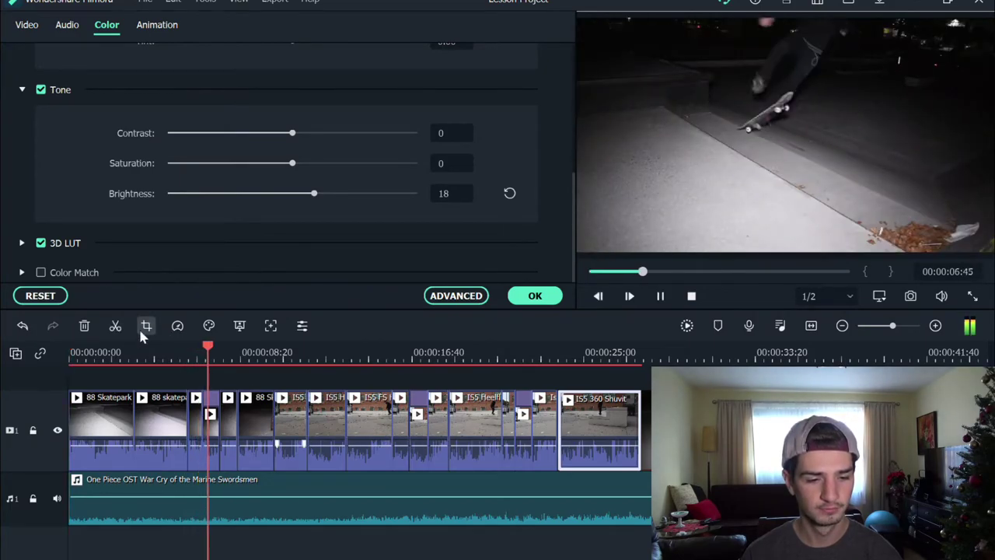
pyautogui.moveTo(134, 355); pyautogui.dragTo(39, 350)
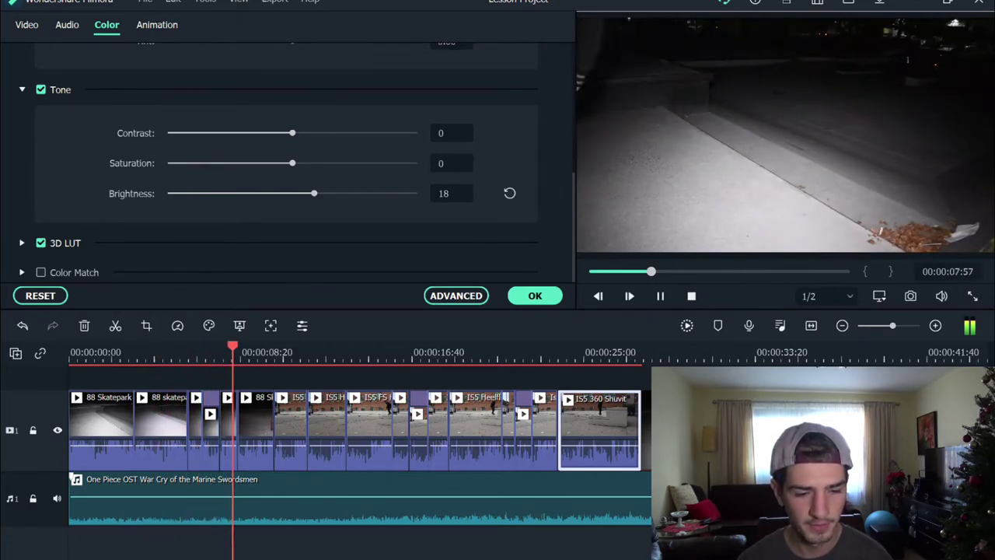
pyautogui.press('space')
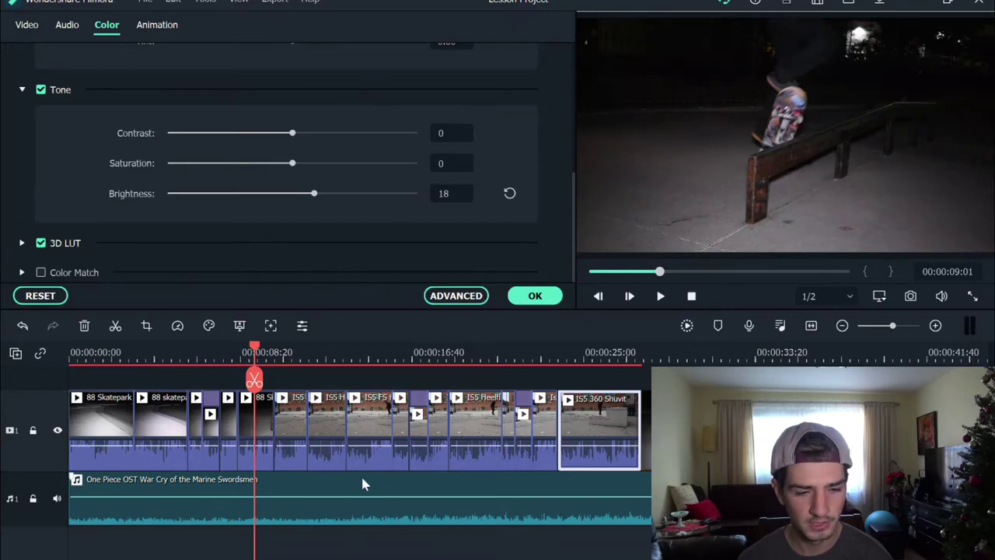
# Replay the video from the beginning and select the second 88 Skatepark clip
pyautogui.scroll(-1, 295, 358)
pyautogui.scroll(2, 299, 360)
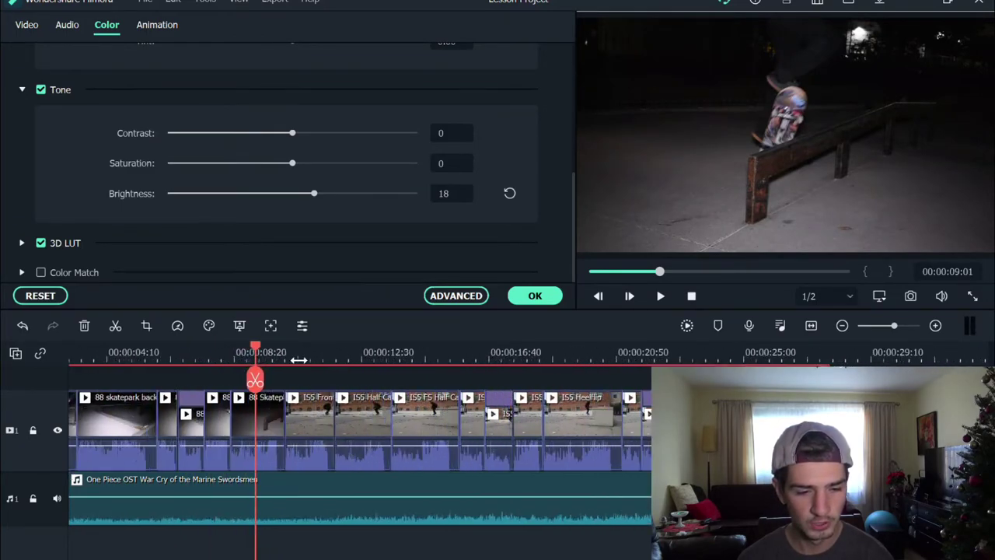
pyautogui.scroll(-2, 281, 363)
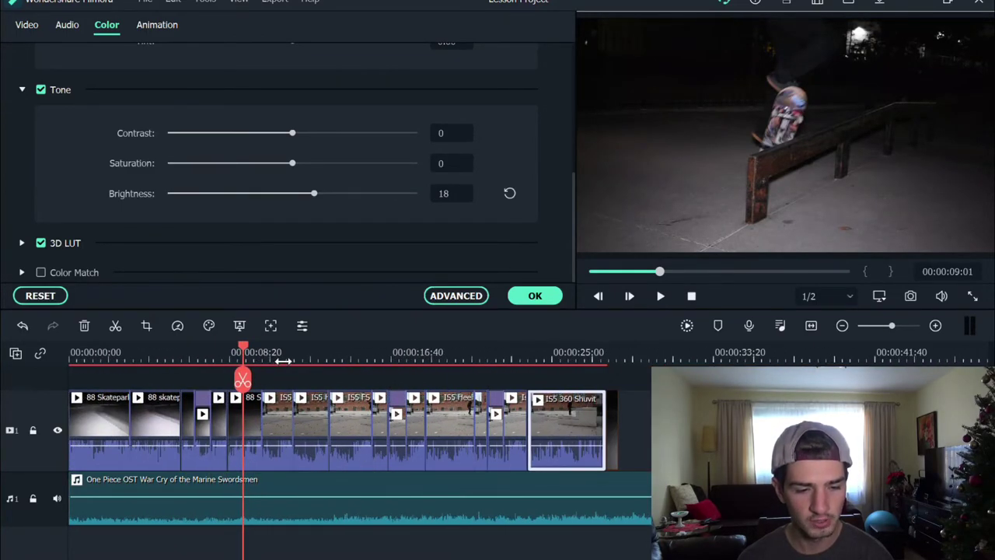
pyautogui.moveTo(245, 355); pyautogui.dragTo(70, 360)
pyautogui.press('space')
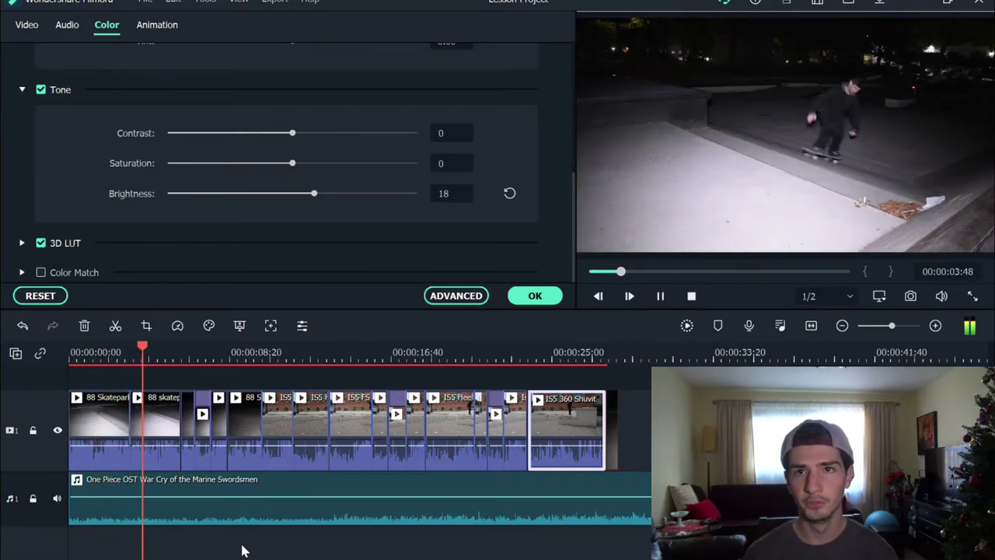
pyautogui.press('space')
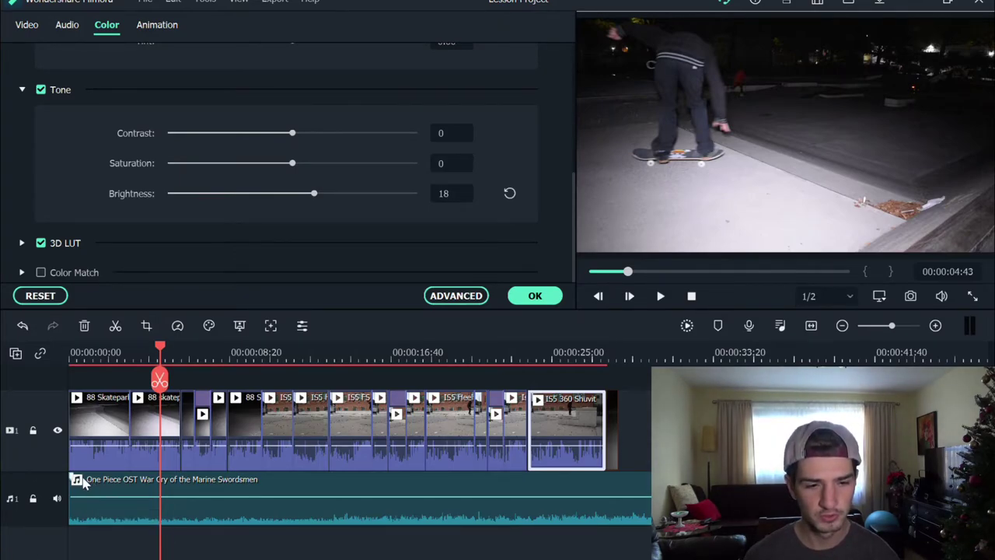
pyautogui.click(145, 429)
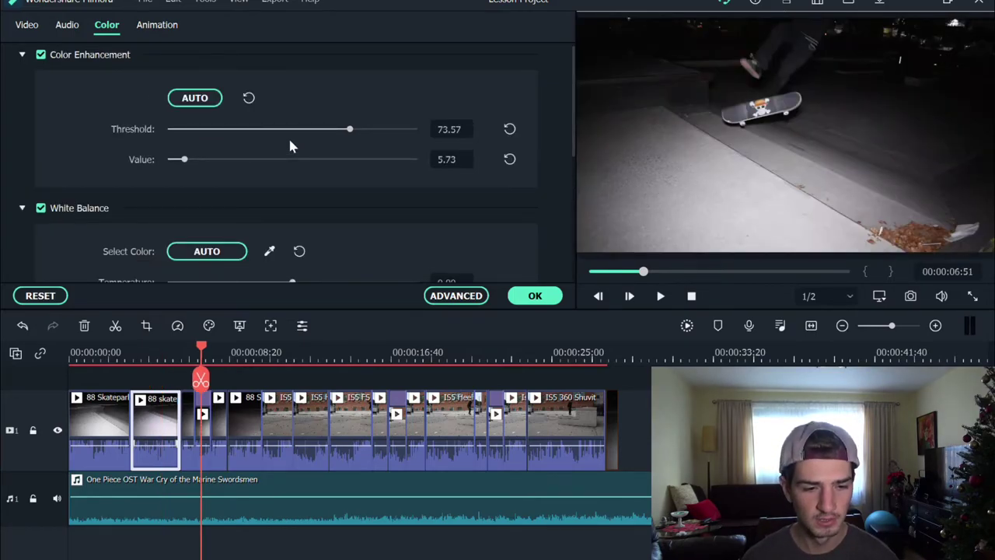
# Set the second night clip's White Balance to Temperature 6.46 and Tint 2.68, then confirm
pyautogui.scroll(-1, 455, 194)
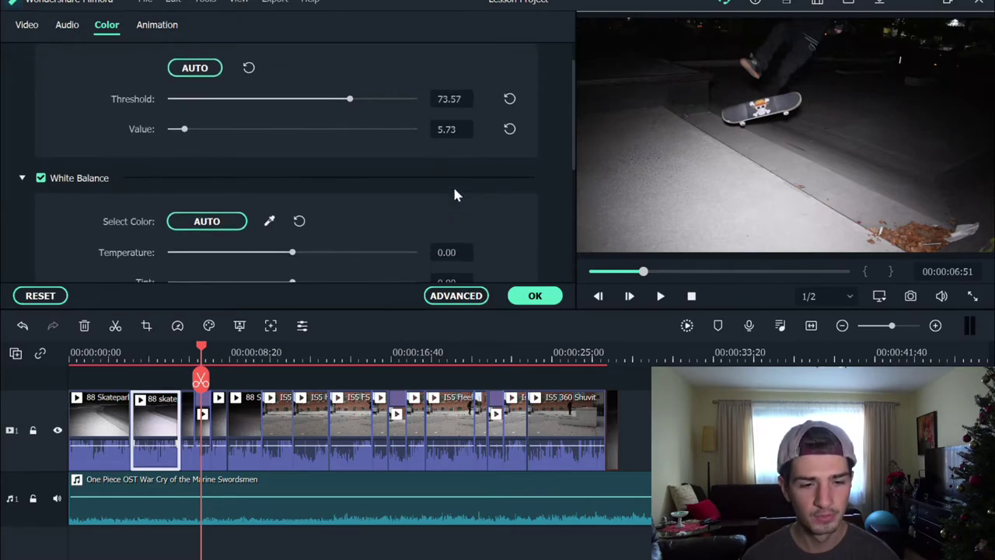
pyautogui.scroll(-4, 521, 192)
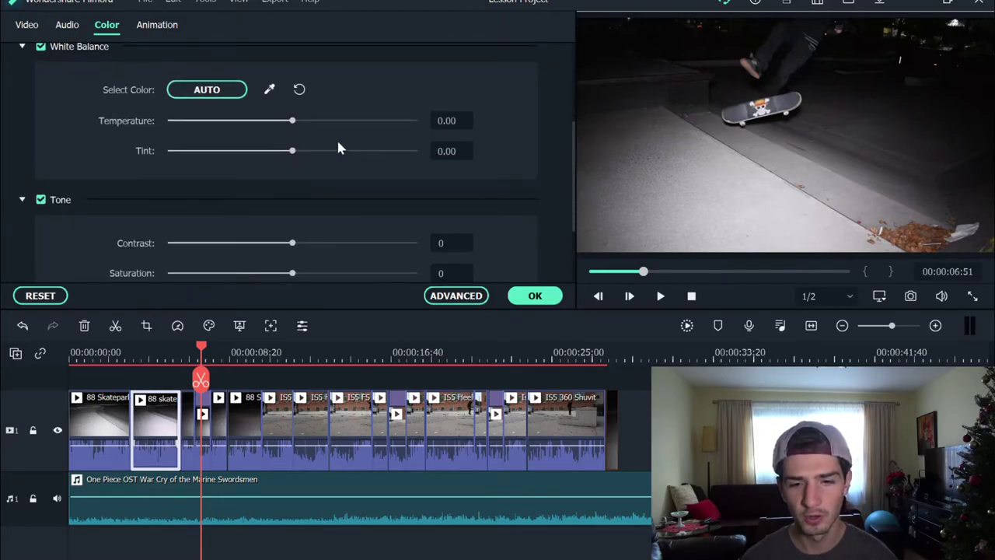
pyautogui.moveTo(294, 124); pyautogui.dragTo(342, 128)
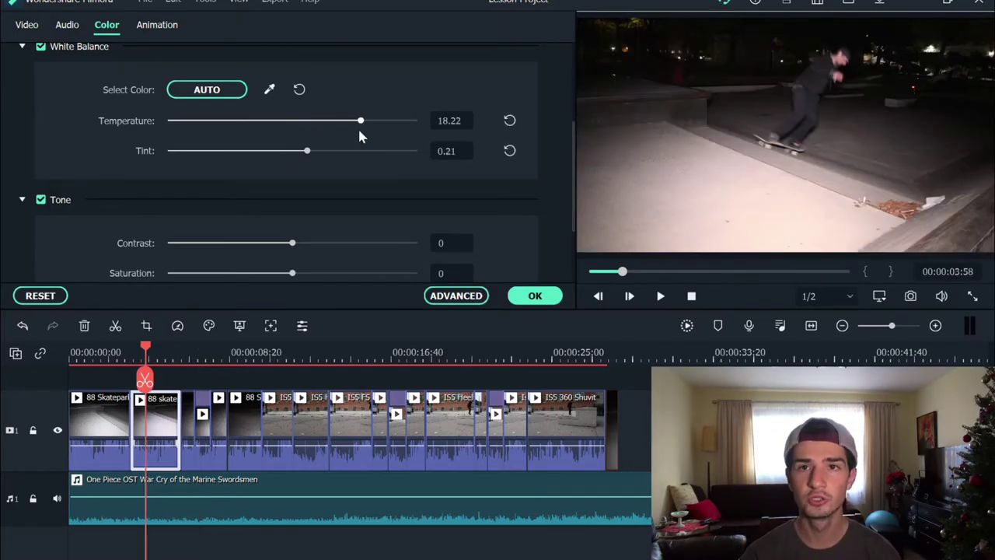
pyautogui.moveTo(358, 127); pyautogui.dragTo(311, 141)
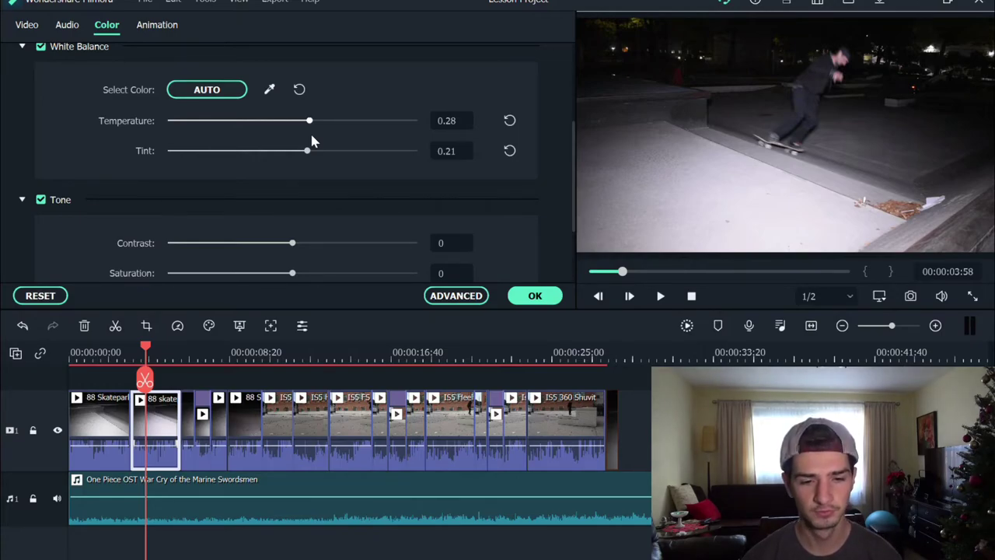
pyautogui.moveTo(322, 131); pyautogui.dragTo(220, 171)
pyautogui.moveTo(286, 167); pyautogui.dragTo(329, 169)
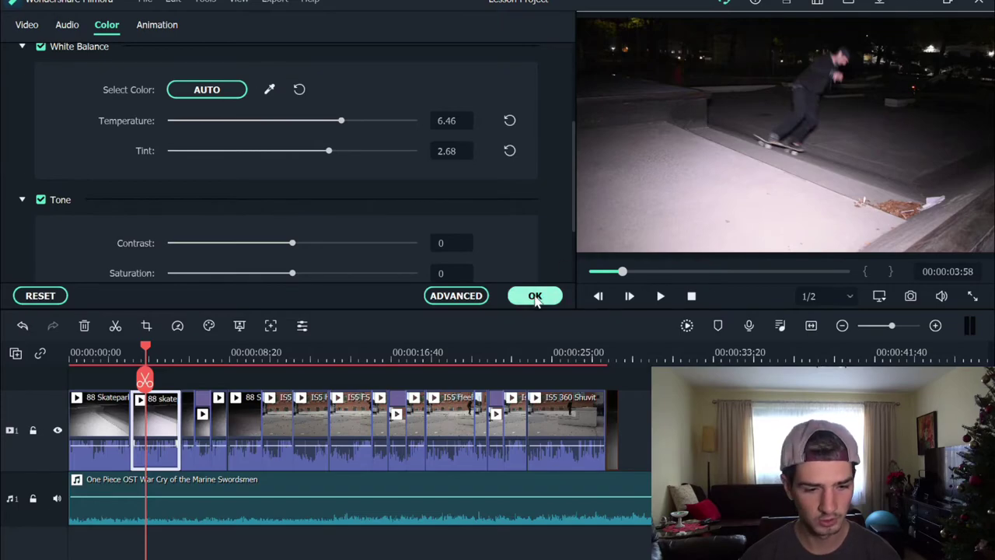
pyautogui.click(535, 295)
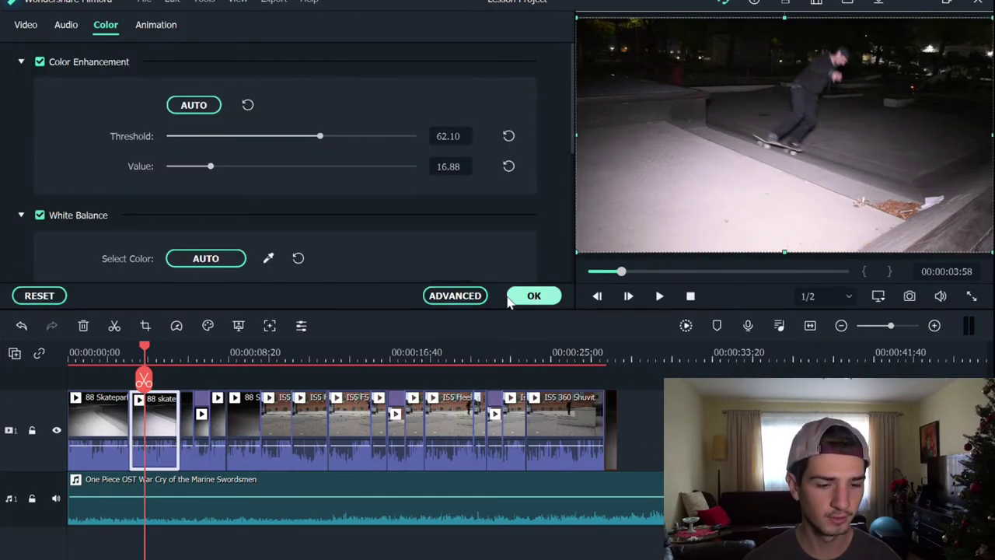
# Play back the corrected clip around 3 seconds and select the first night clip
pyautogui.moveTo(146, 350); pyautogui.dragTo(133, 351)
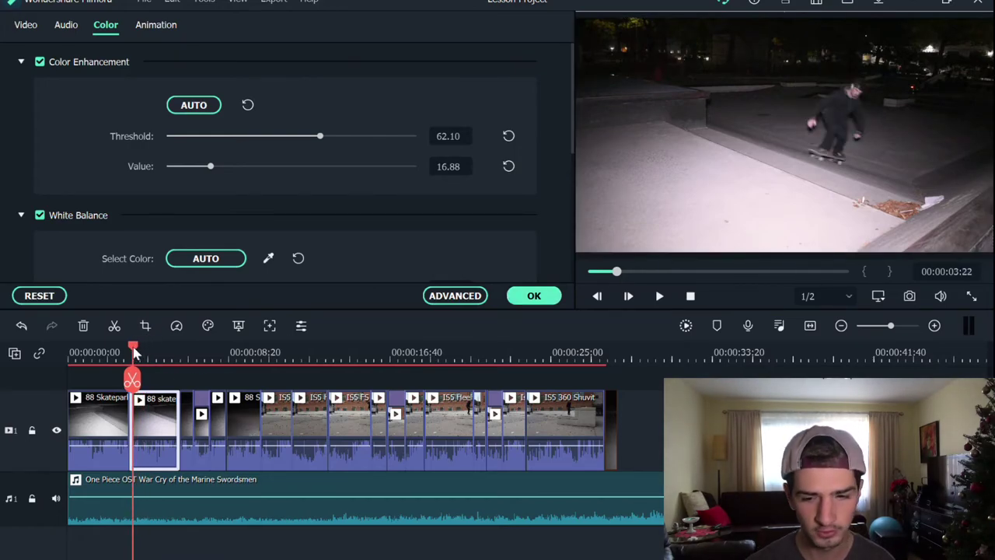
pyautogui.press('space')
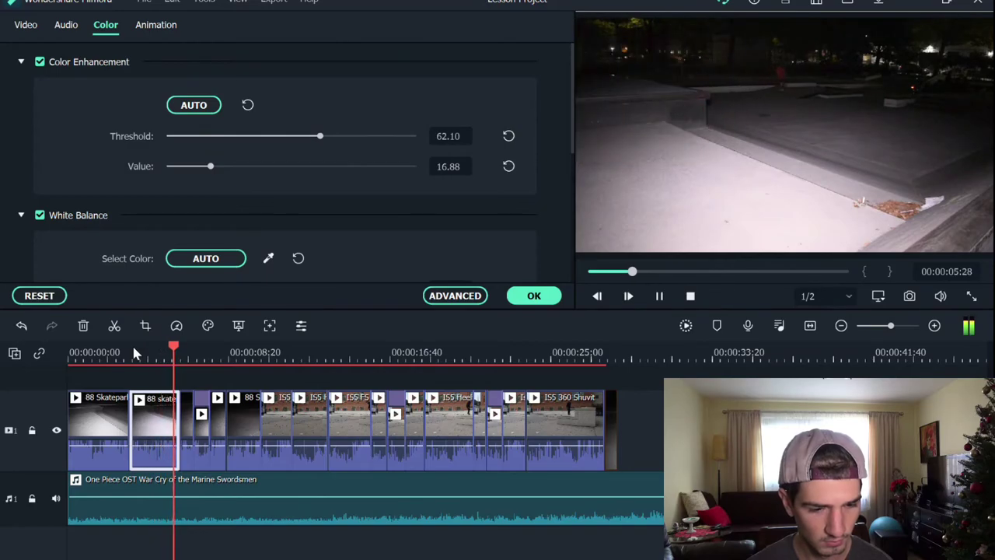
pyautogui.click(142, 351)
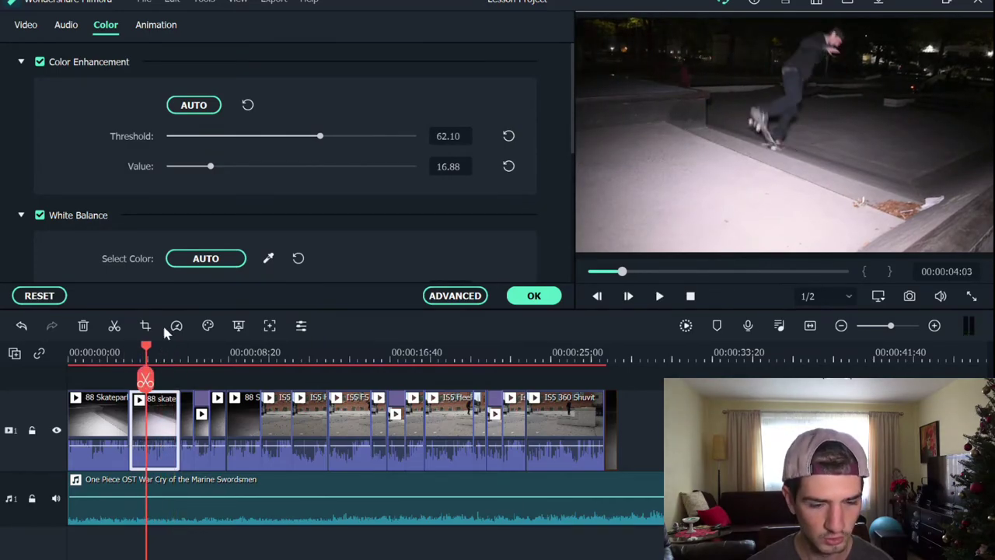
pyautogui.moveTo(146, 351); pyautogui.dragTo(102, 351)
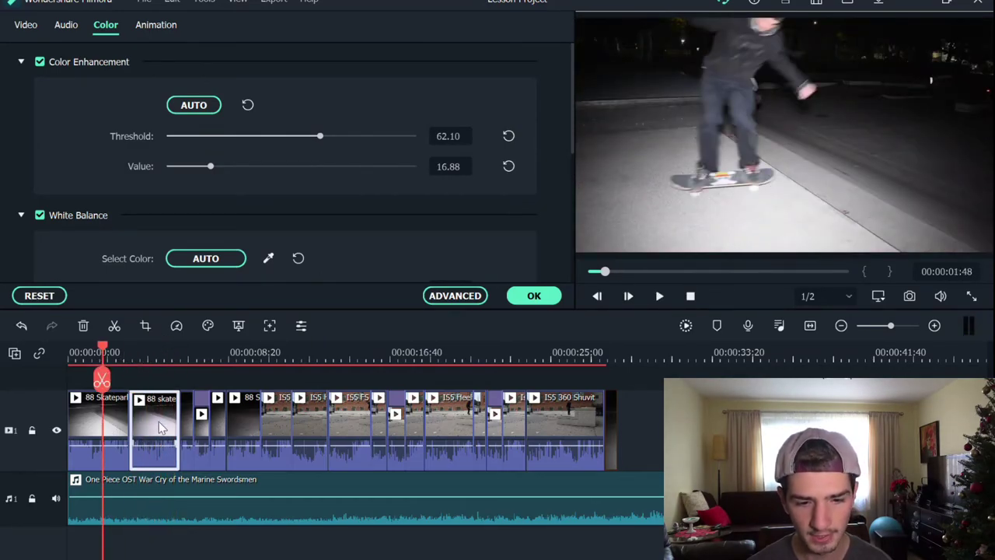
pyautogui.click(121, 405)
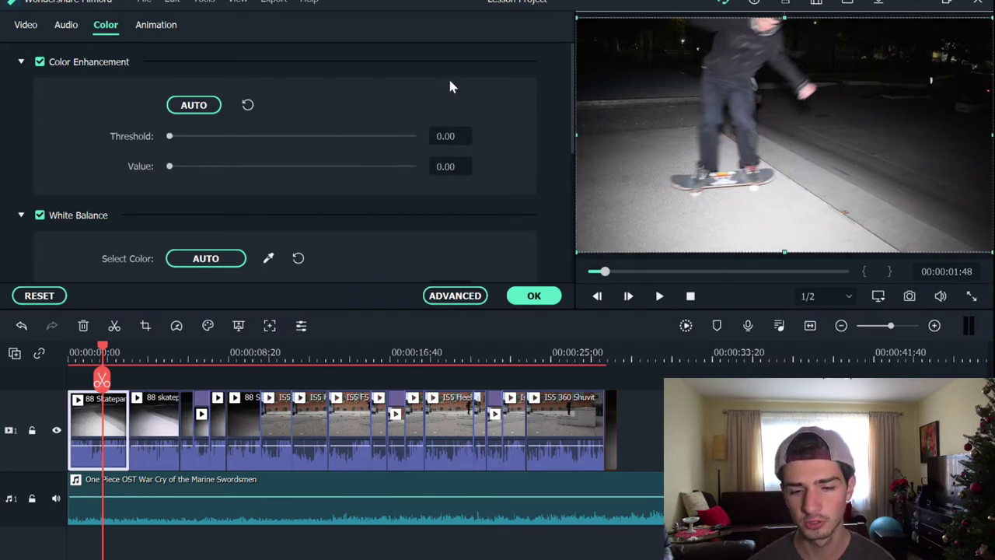
# Set the first 88 Skatepark clip's White Balance Tint to 2.68
pyautogui.scroll(-5, 392, 171)
pyautogui.scroll(5, 391, 172)
pyautogui.scroll(-5, 392, 172)
pyautogui.scroll(5, 392, 172)
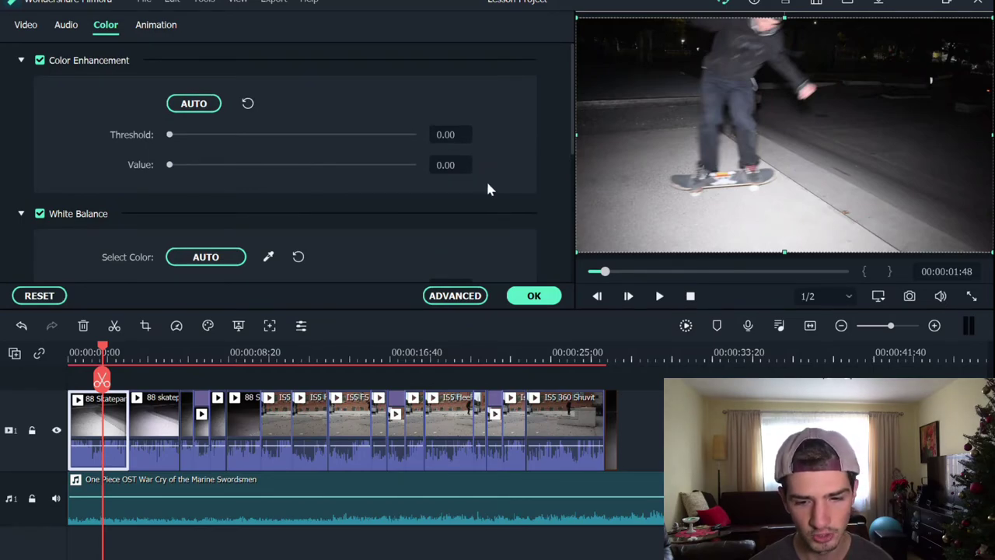
pyautogui.scroll(-5, 489, 189)
pyautogui.scroll(5, 488, 189)
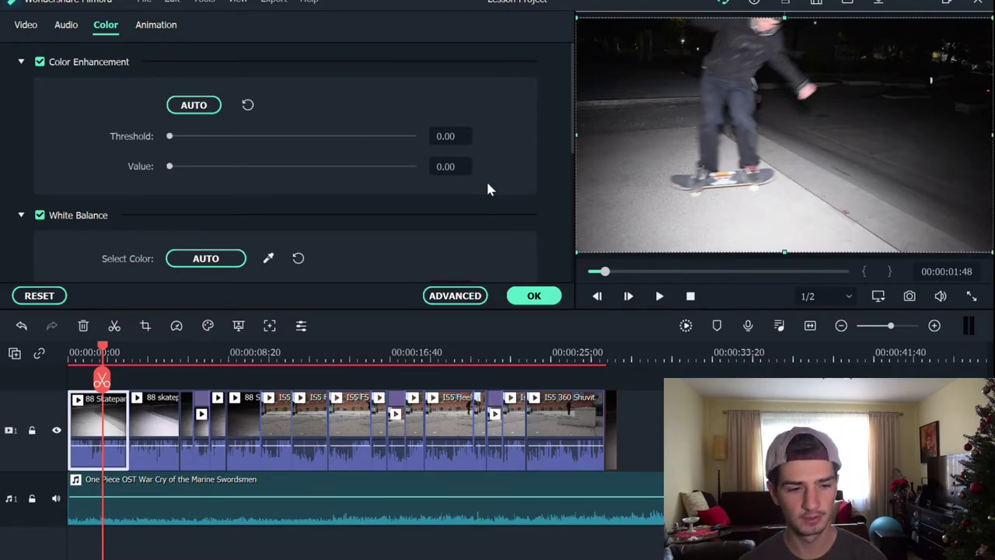
pyautogui.scroll(-2, 235, 193)
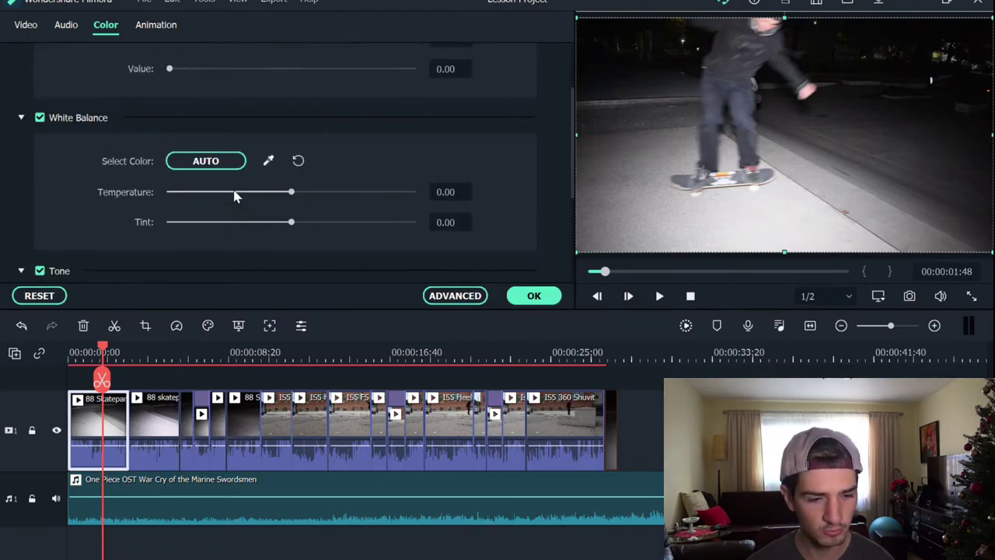
pyautogui.moveTo(290, 196); pyautogui.dragTo(352, 199)
pyautogui.click(509, 196)
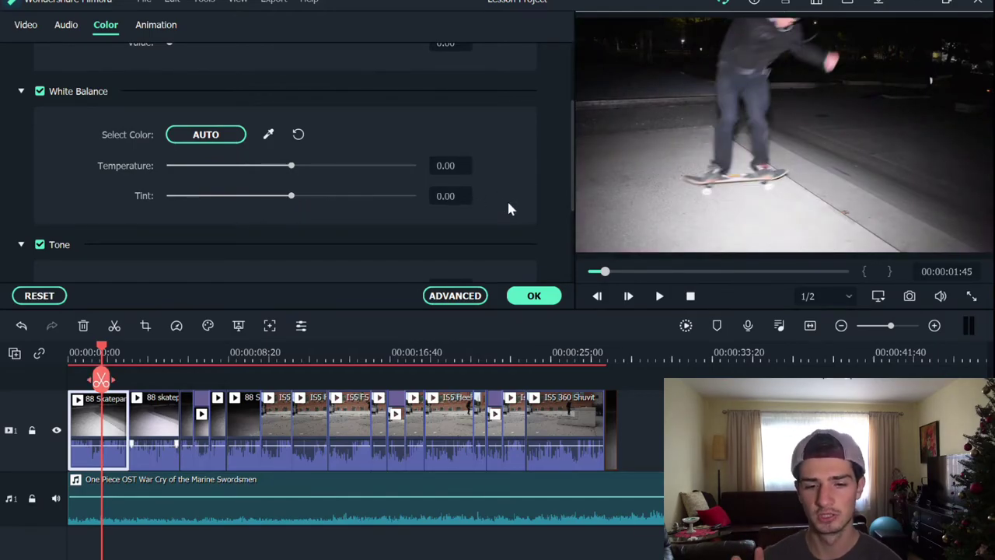
pyautogui.moveTo(291, 196); pyautogui.dragTo(327, 197)
# Preview the tinted clip from about 10 seconds, then confirm the colour changes
pyautogui.click(269, 359)
pyautogui.press('space')
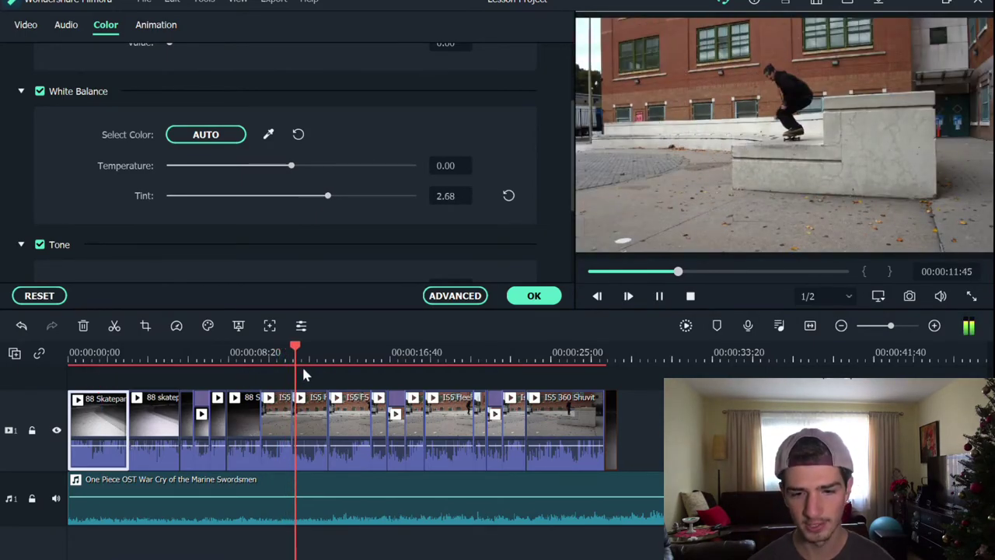
pyautogui.moveTo(327, 356); pyautogui.dragTo(256, 379)
pyautogui.click(525, 295)
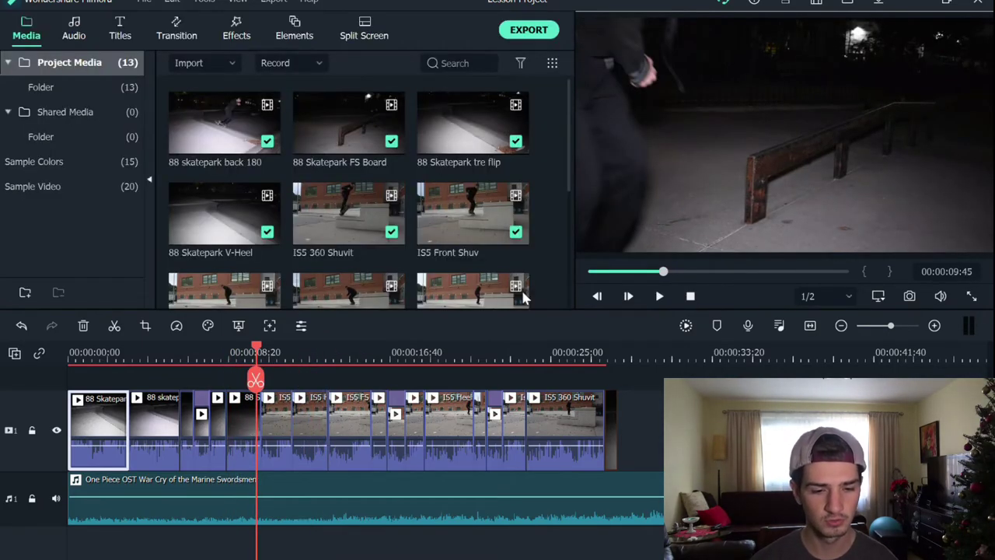
# Replay the montage from about 8 seconds, then open the IS5 360 Shuvit clip's colour settings
pyautogui.moveTo(254, 352); pyautogui.dragTo(236, 353)
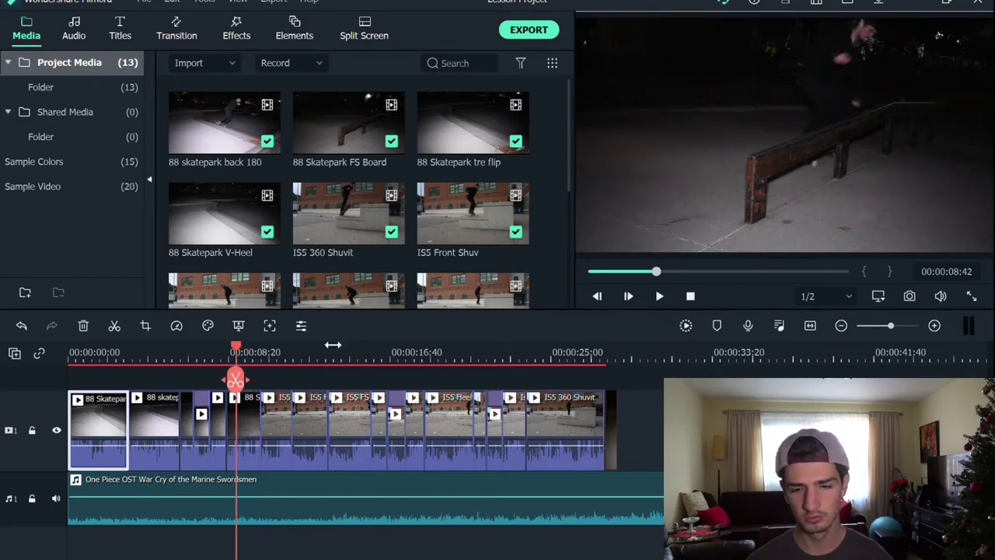
pyautogui.press('space')
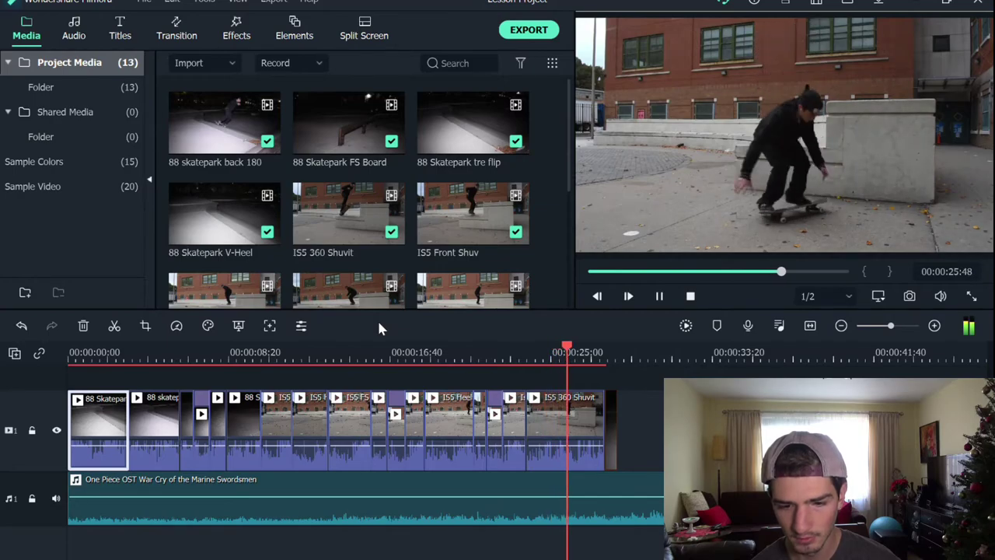
pyautogui.press('space')
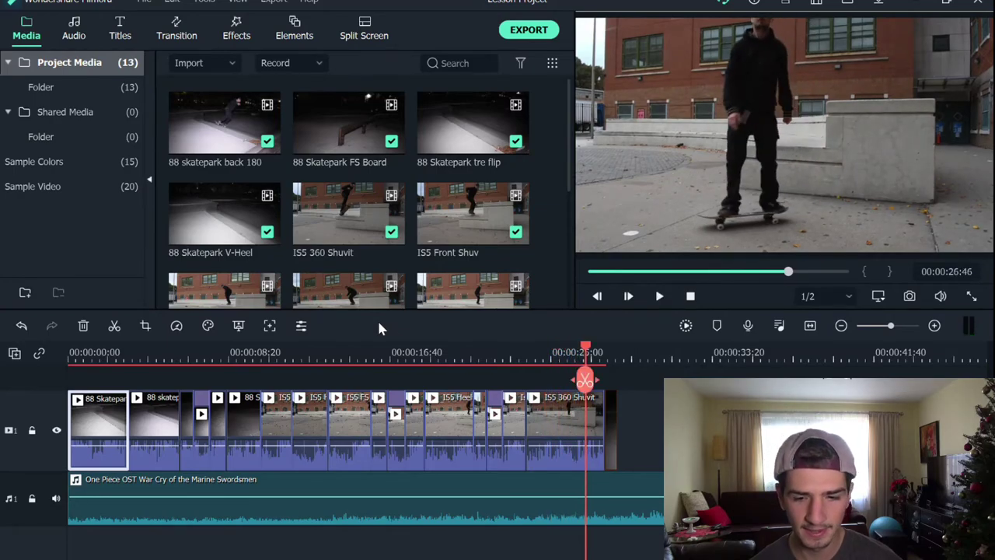
pyautogui.click(544, 412)
pyautogui.doubleClick(543, 413)
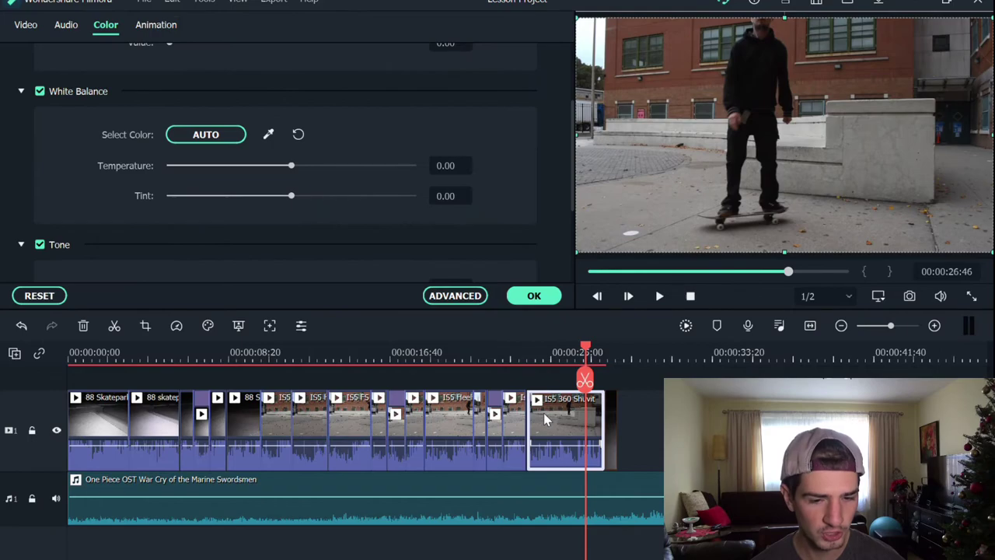
# Drop the IS5 360 Shuvit clip's Tone contrast to -33 and preview from about 23 seconds
pyautogui.scroll(3, 380, 163)
pyautogui.scroll(-4, 380, 165)
pyautogui.scroll(2, 380, 166)
pyautogui.scroll(-2, 379, 165)
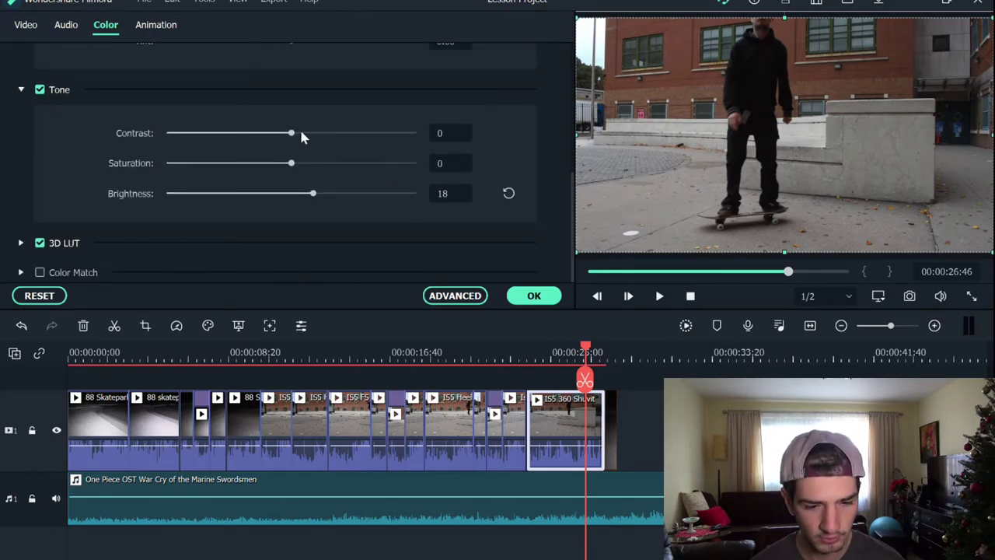
pyautogui.moveTo(295, 136); pyautogui.dragTo(246, 136)
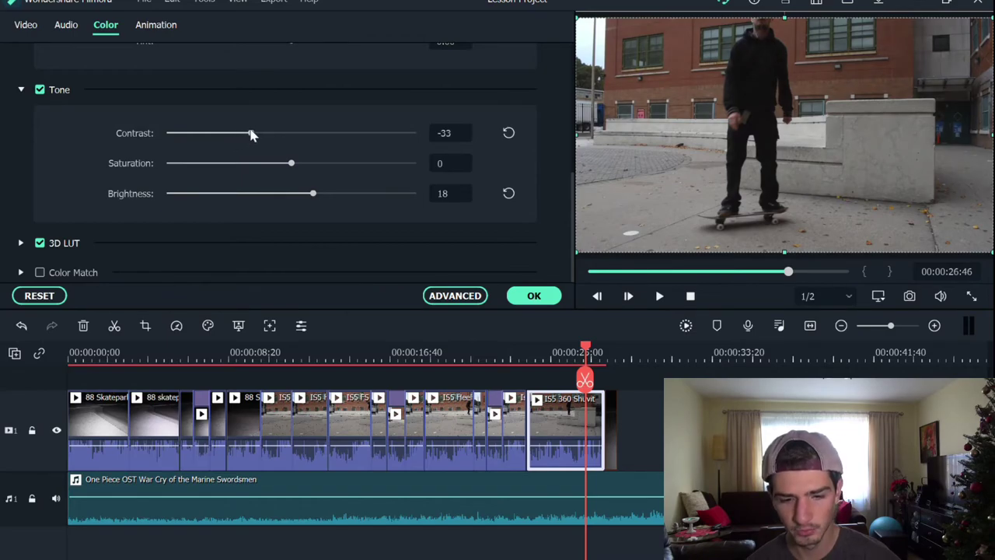
pyautogui.moveTo(590, 355); pyautogui.dragTo(510, 354)
pyautogui.press('space')
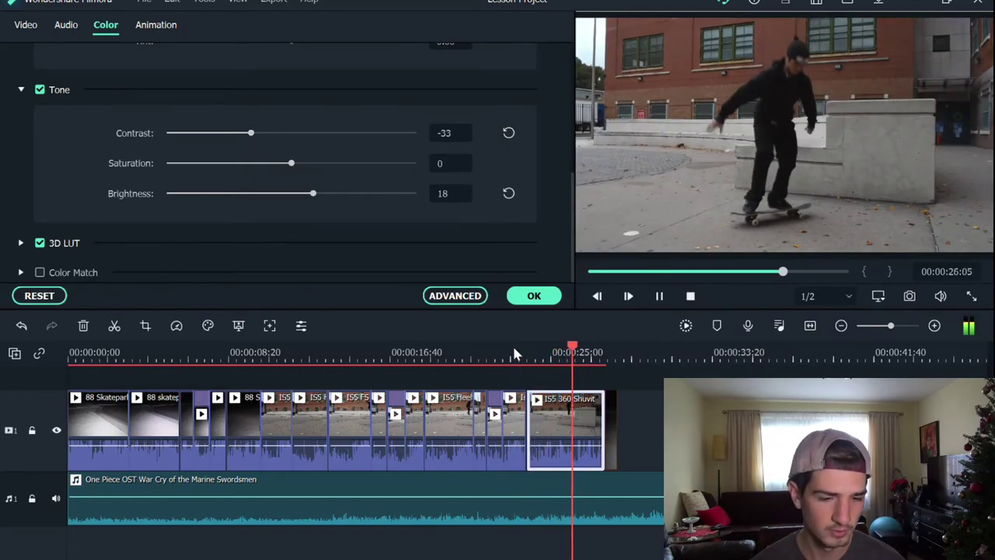
pyautogui.press('space')
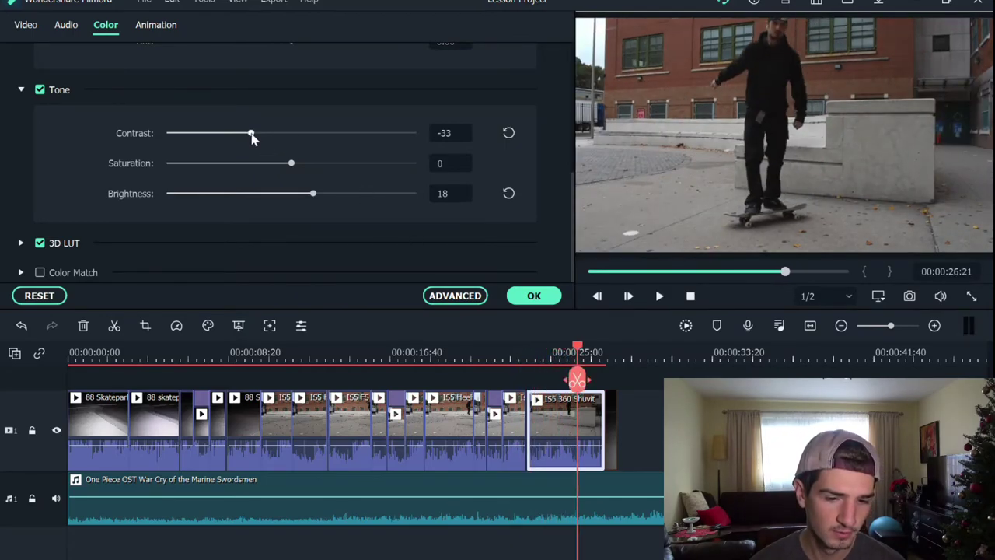
# Raise the contrast to -23, replay the clip, and apply the colour settings
pyautogui.moveTo(253, 138); pyautogui.dragTo(265, 138)
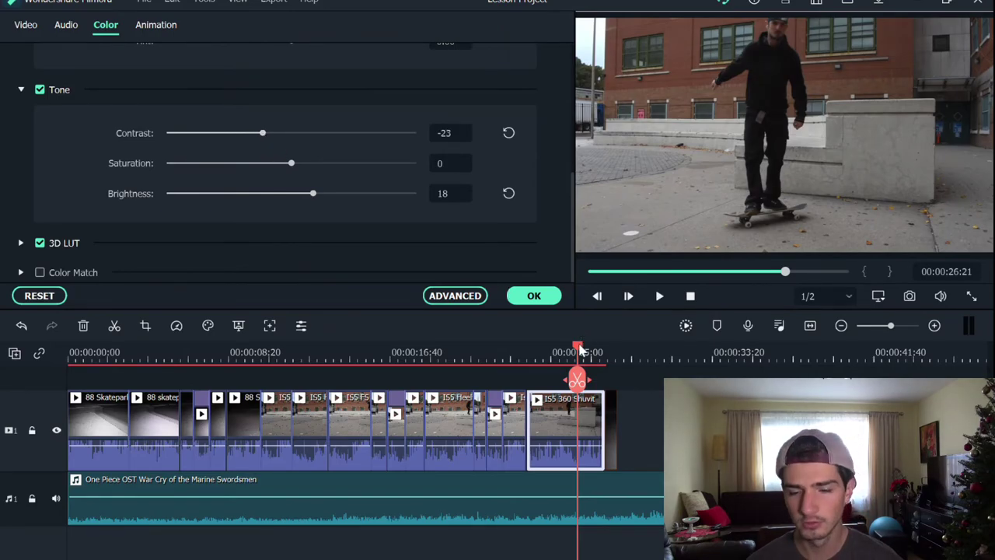
pyautogui.click(519, 351)
pyautogui.press('space')
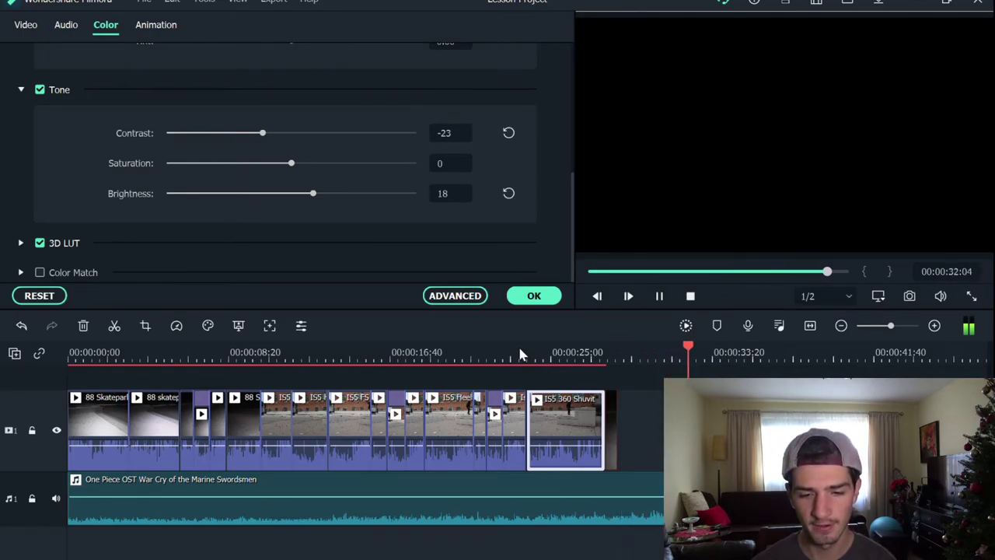
pyautogui.press('space')
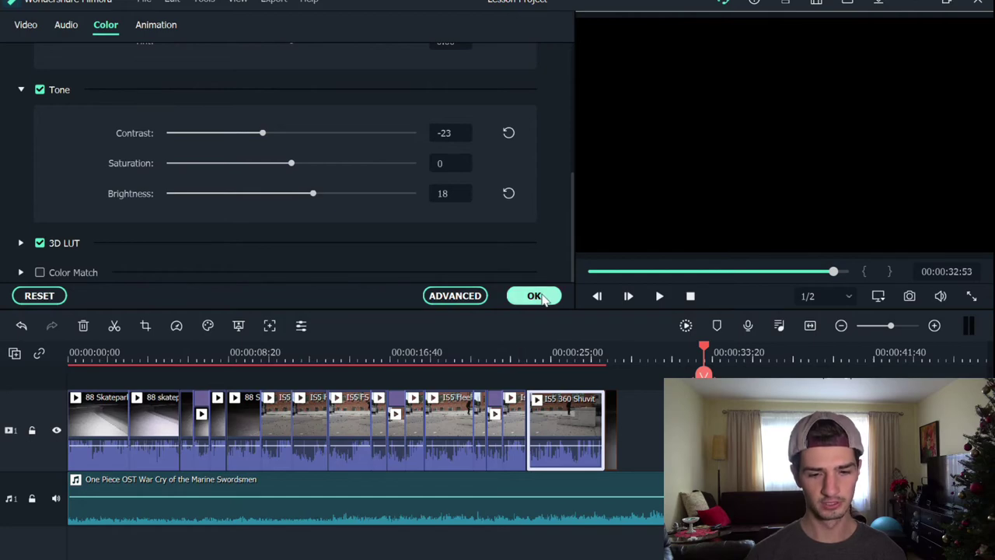
pyautogui.click(537, 297)
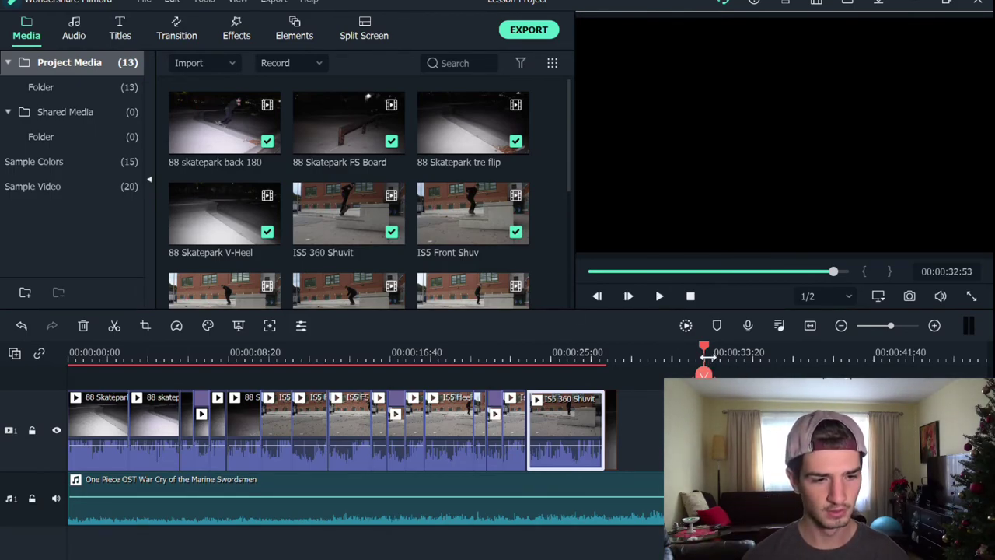
# Browse the Included filters in the Effects library and select Willow
pyautogui.click(242, 43)
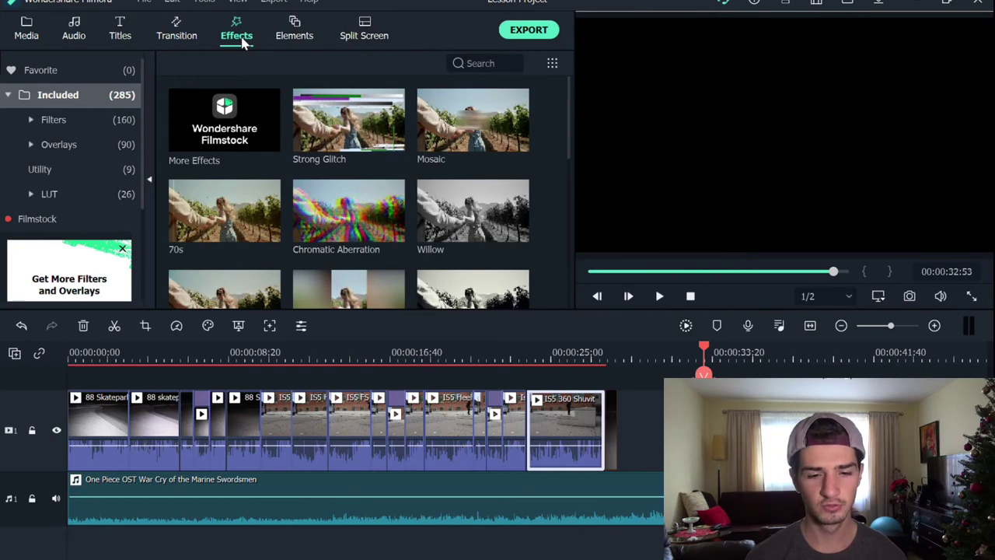
pyautogui.moveTo(441, 231)
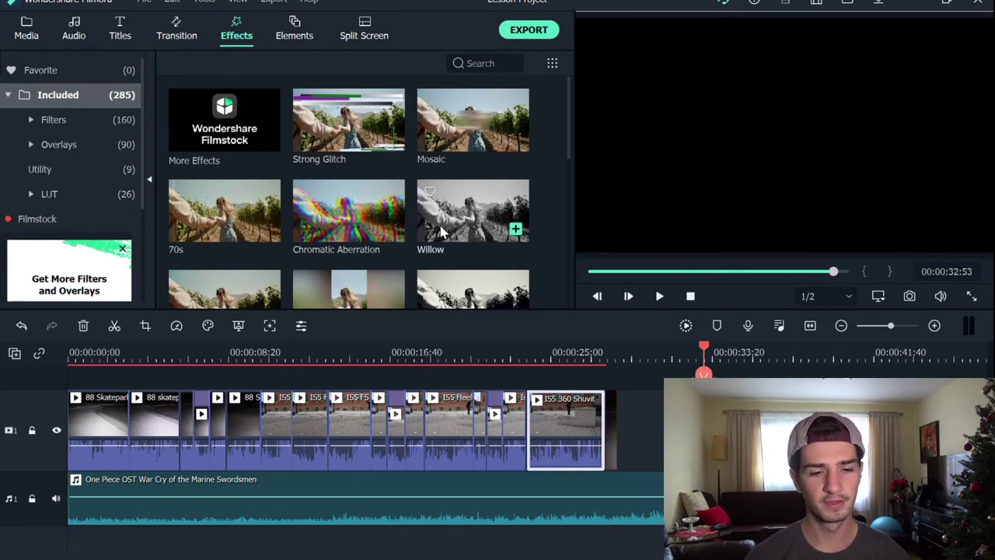
pyautogui.scroll(-6, 441, 231)
pyautogui.scroll(3, 441, 231)
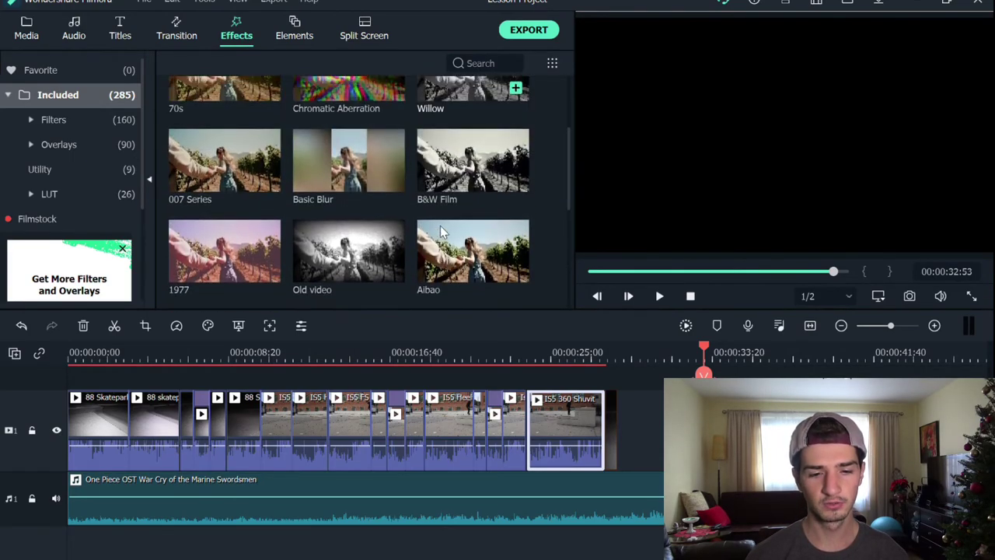
pyautogui.scroll(1, 440, 231)
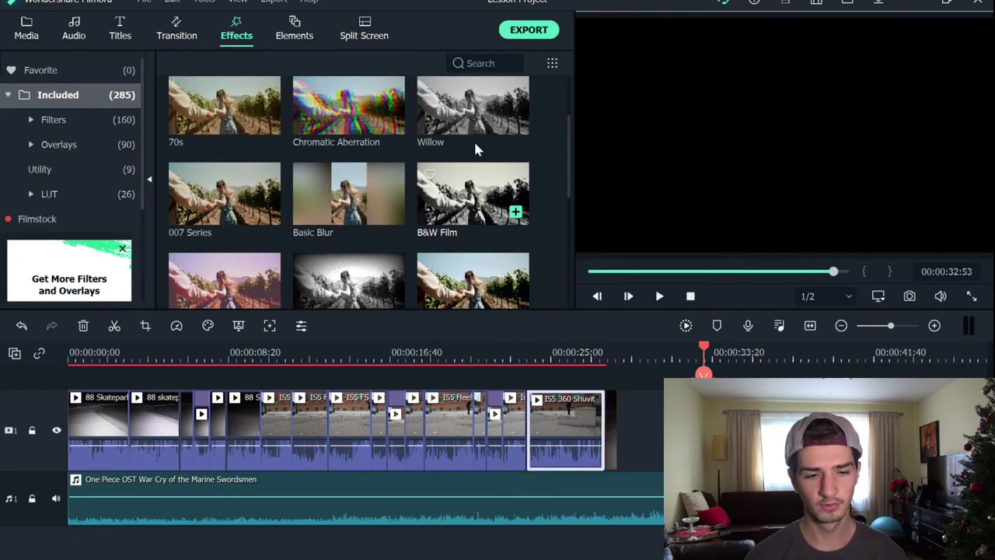
pyautogui.click(471, 134)
# Place the Willow filter on track 2 over the montage's middle and preview it
pyautogui.moveTo(471, 113); pyautogui.dragTo(379, 388)
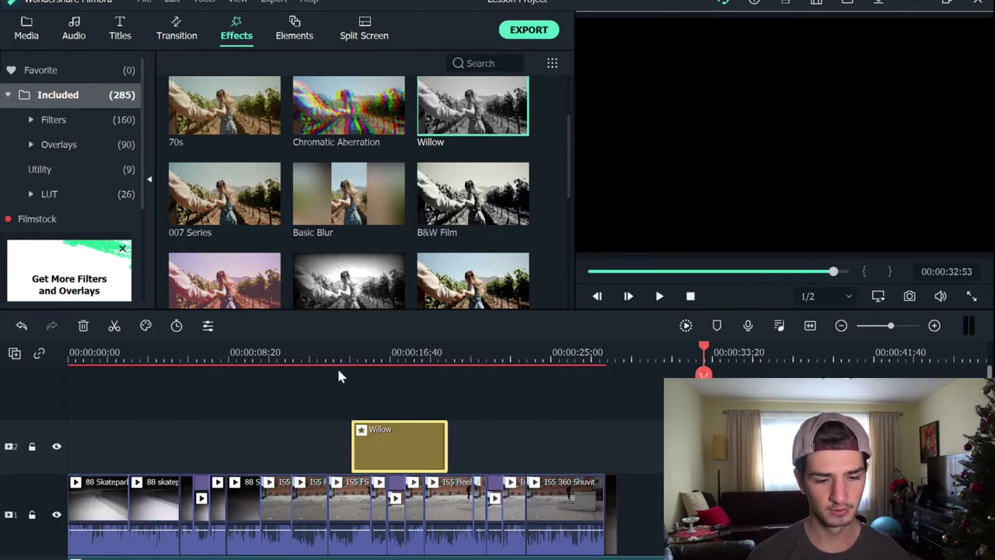
pyautogui.click(366, 354)
pyautogui.press('space')
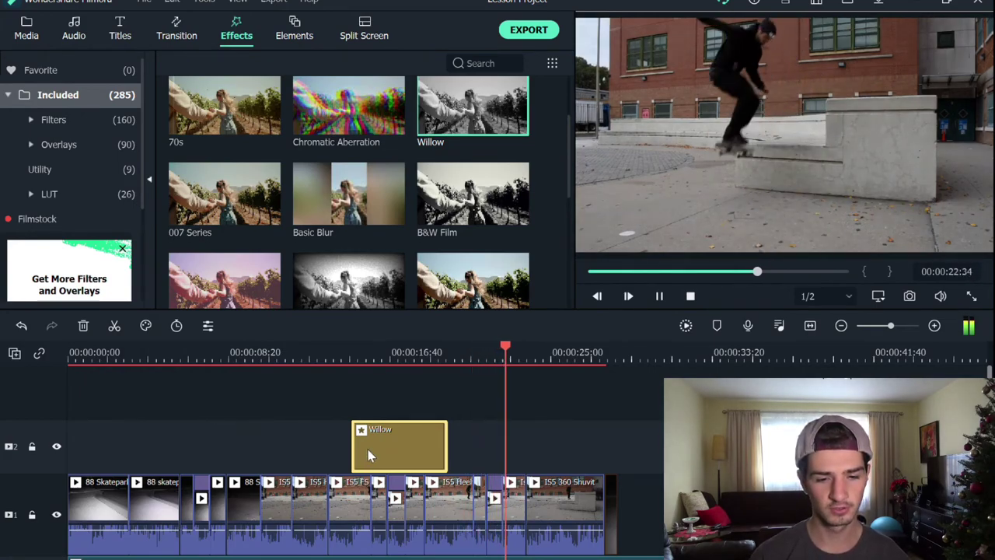
# Delete the Willow filter from the timeline and scroll down the effects list
pyautogui.press('Delete')
pyautogui.scroll(-5, 394, 287)
pyautogui.scroll(-12, 395, 287)
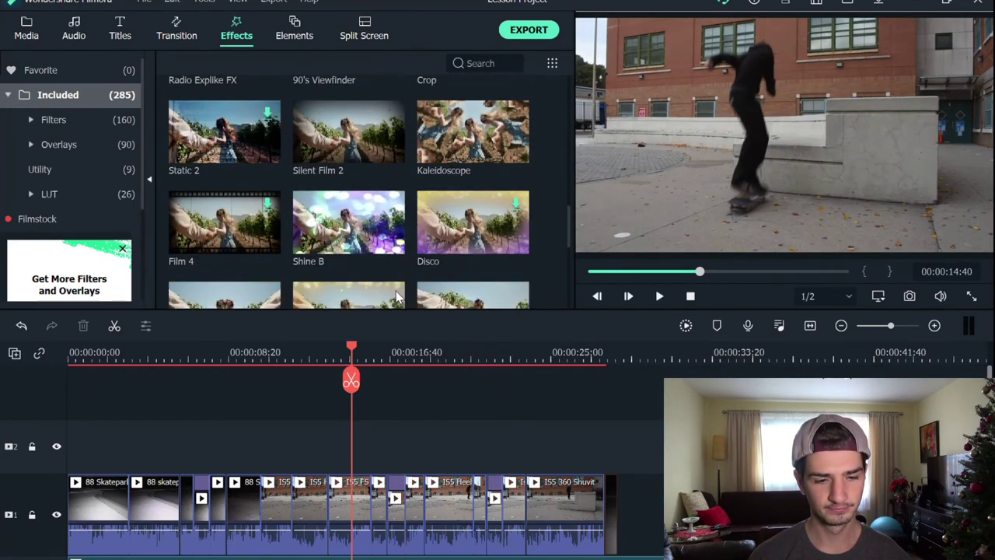
# Scroll the effects list to the 70s filter, then delete it from track 2
pyautogui.scroll(-3, 397, 296)
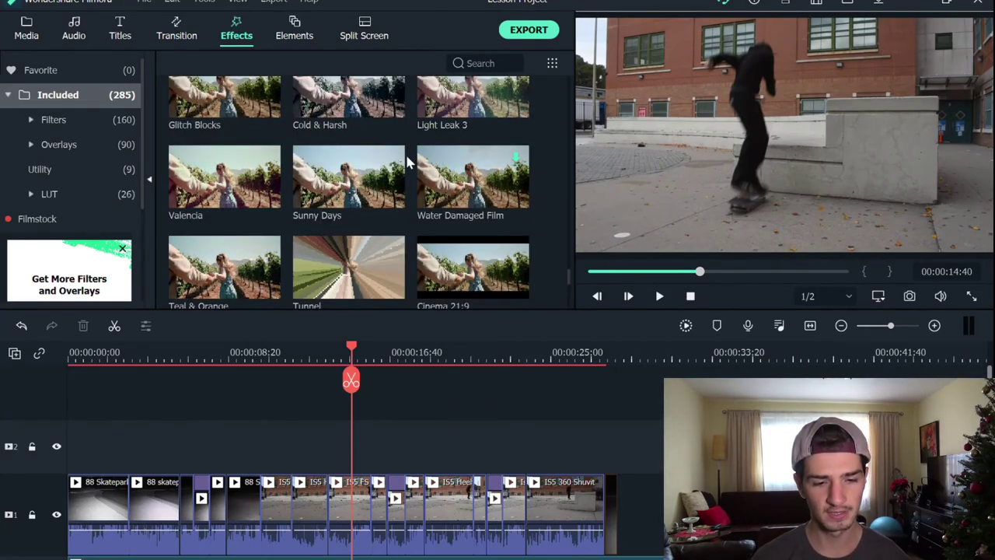
pyautogui.scroll(-3, 405, 152)
pyautogui.scroll(-3, 406, 152)
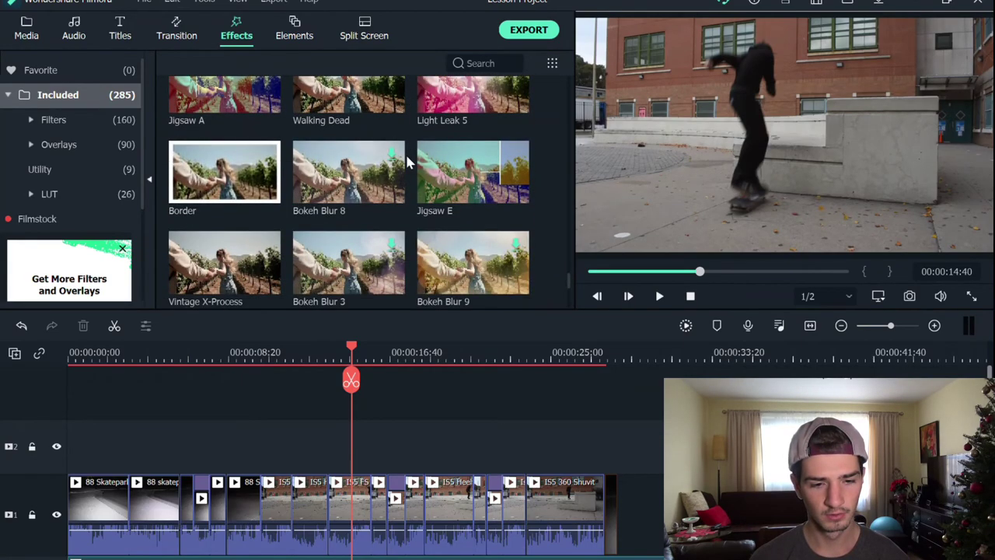
pyautogui.scroll(5, 405, 153)
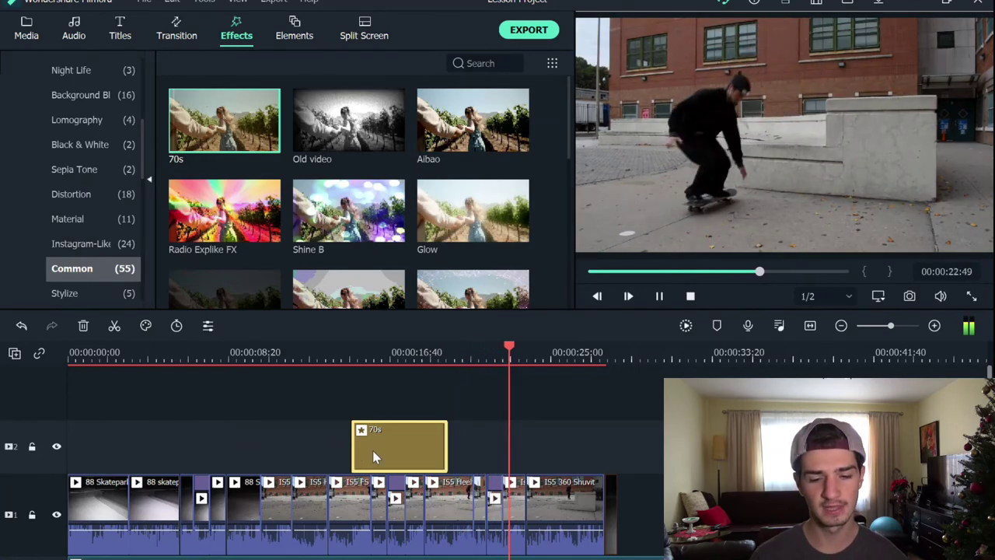
pyautogui.press('Delete')
pyautogui.click(351, 354)
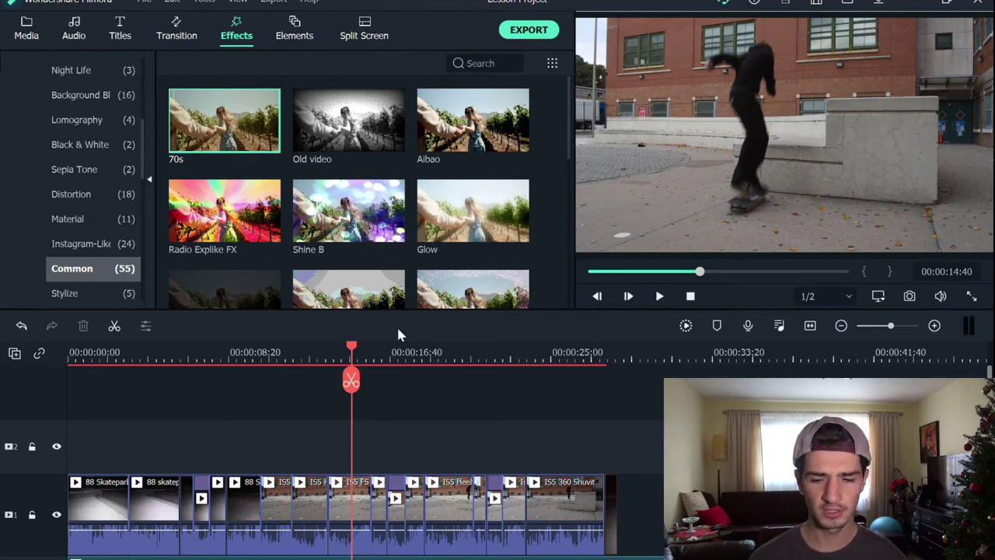
pyautogui.scroll(-1, 417, 420)
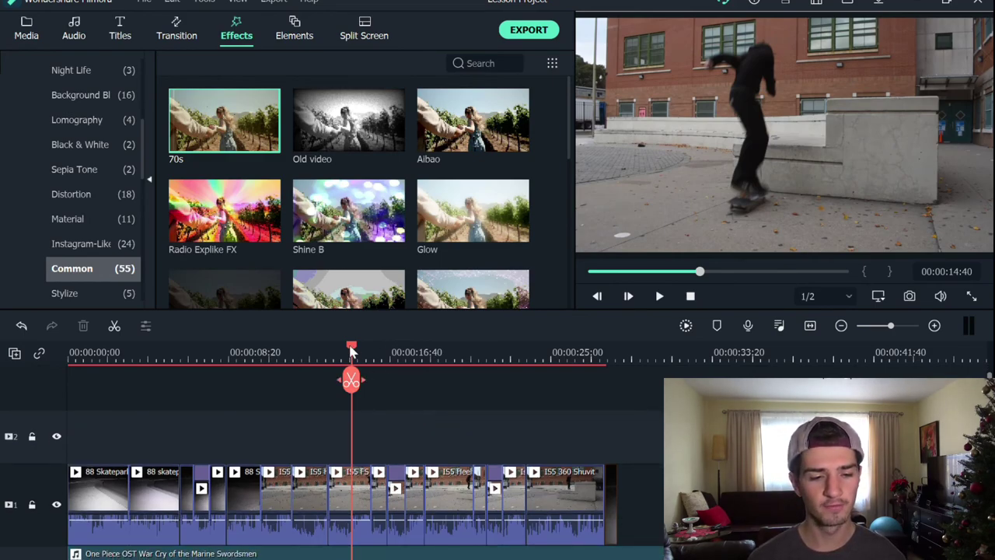
pyautogui.moveTo(351, 354); pyautogui.dragTo(126, 391)
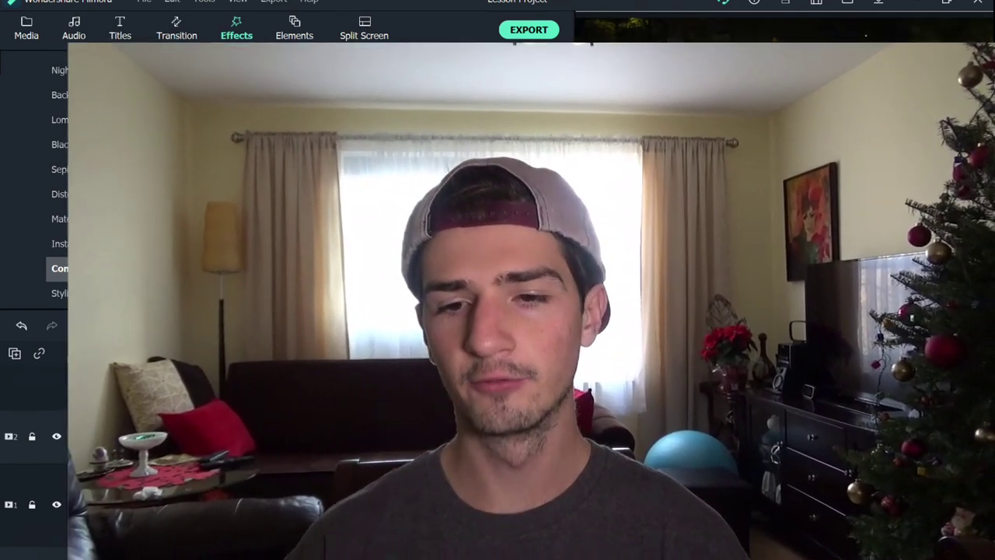